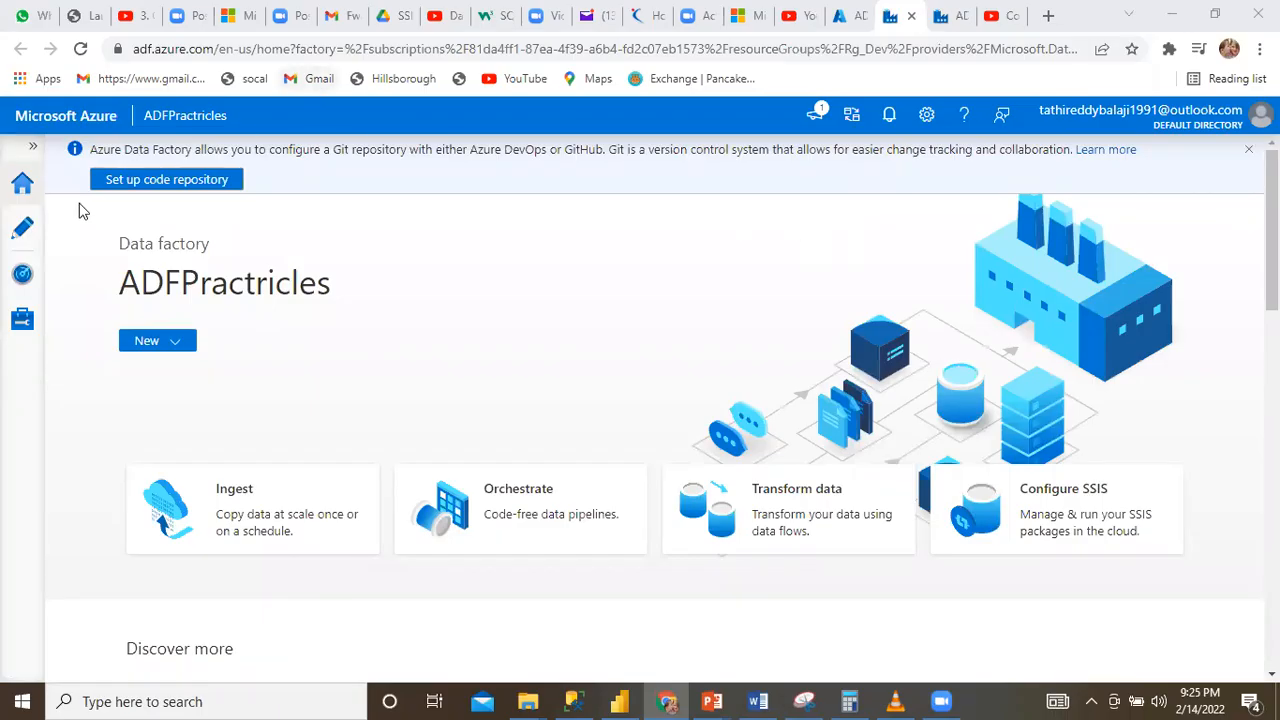
Step: Open the data factory's authoring workspace and create a new pipeline
click(17, 231)
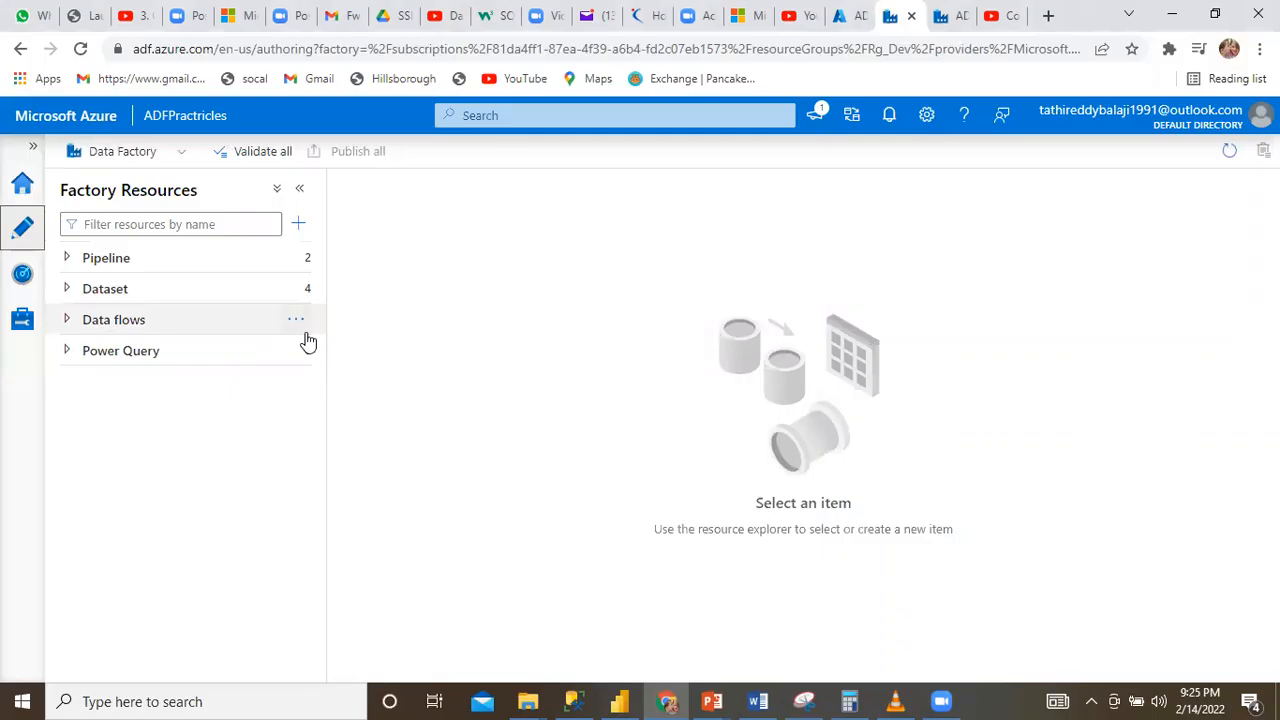
click(306, 262)
click(348, 290)
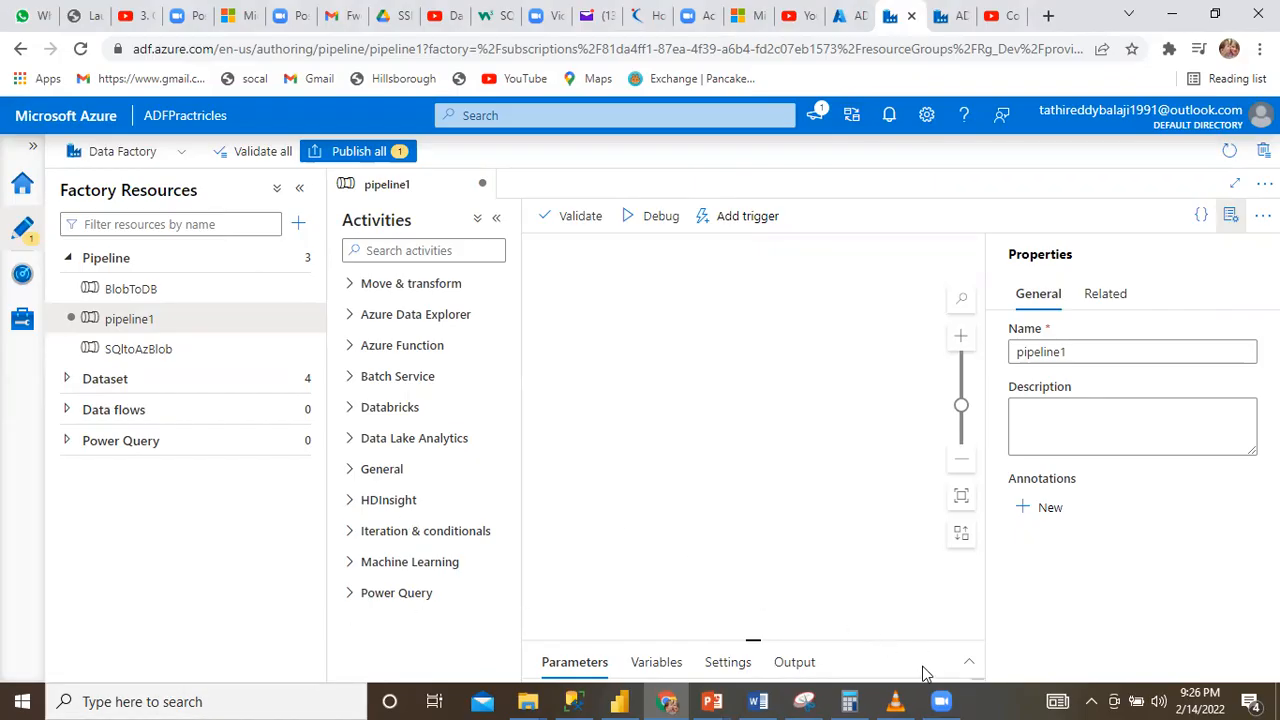
Step: Examine the activities offered in the General and the Iteration & conditionals categories
mouse_move(940, 700)
click(350, 470)
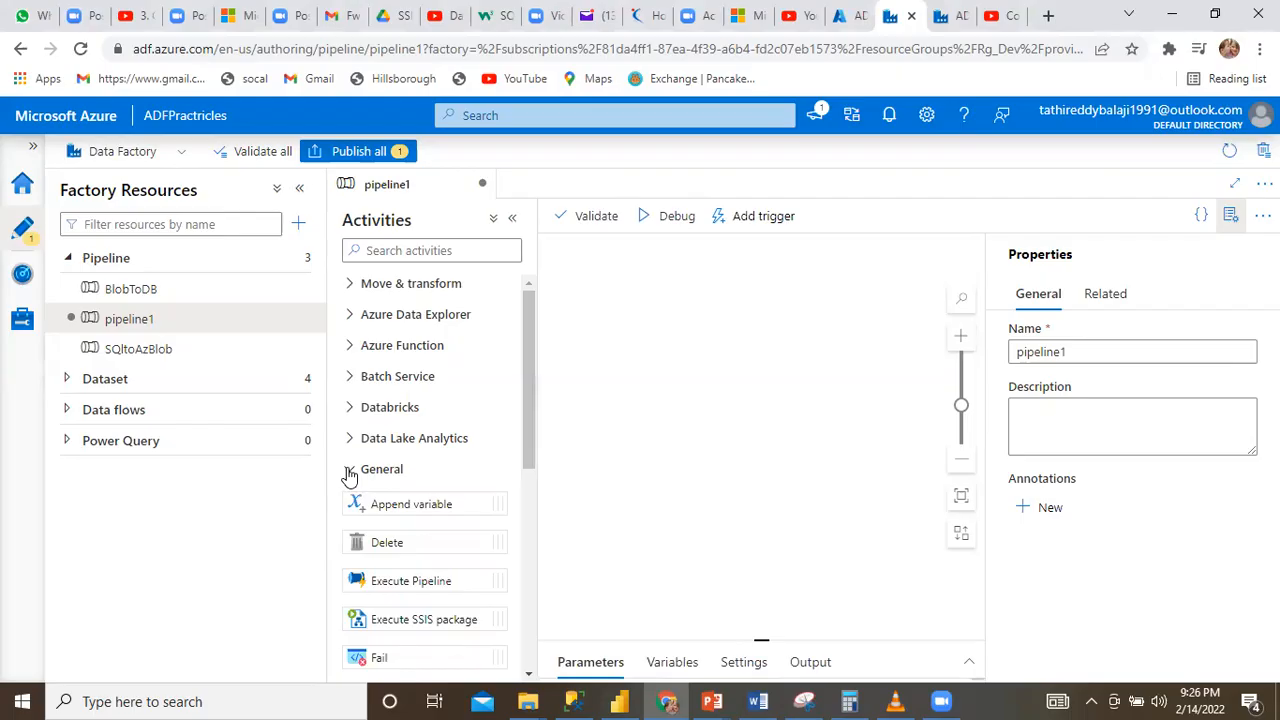
drag(531, 440, 527, 526)
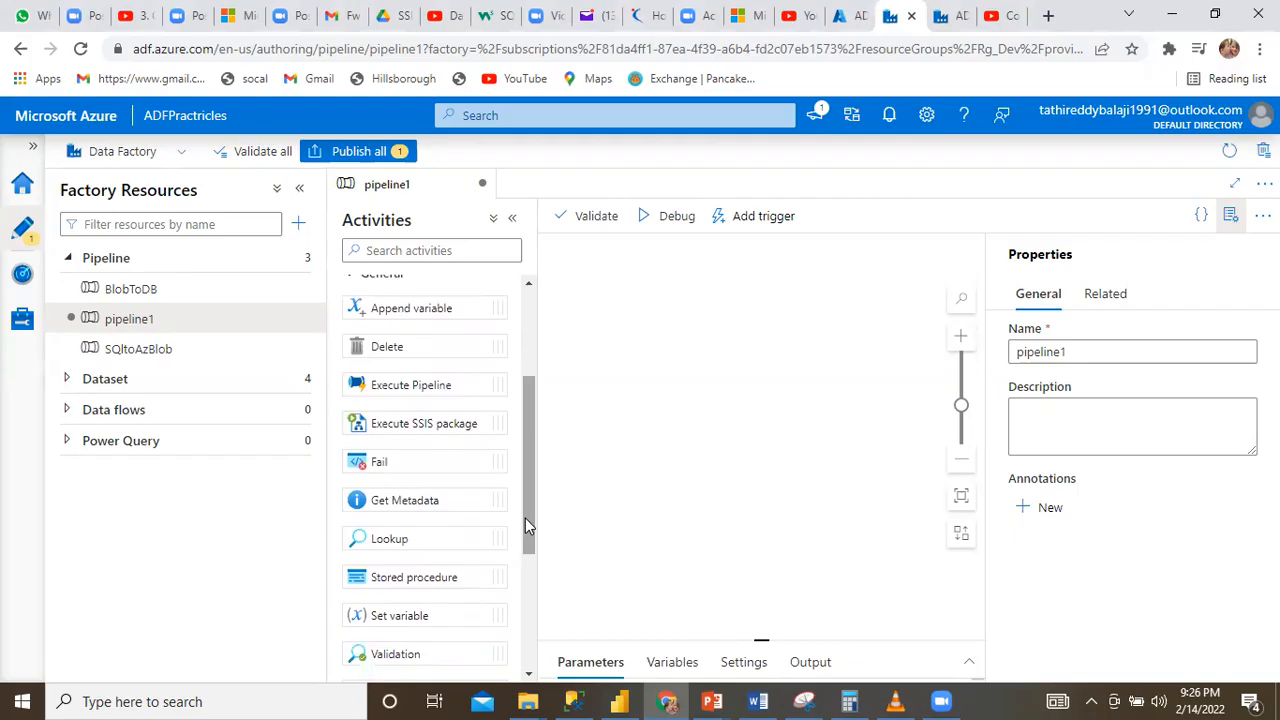
drag(525, 518, 525, 508)
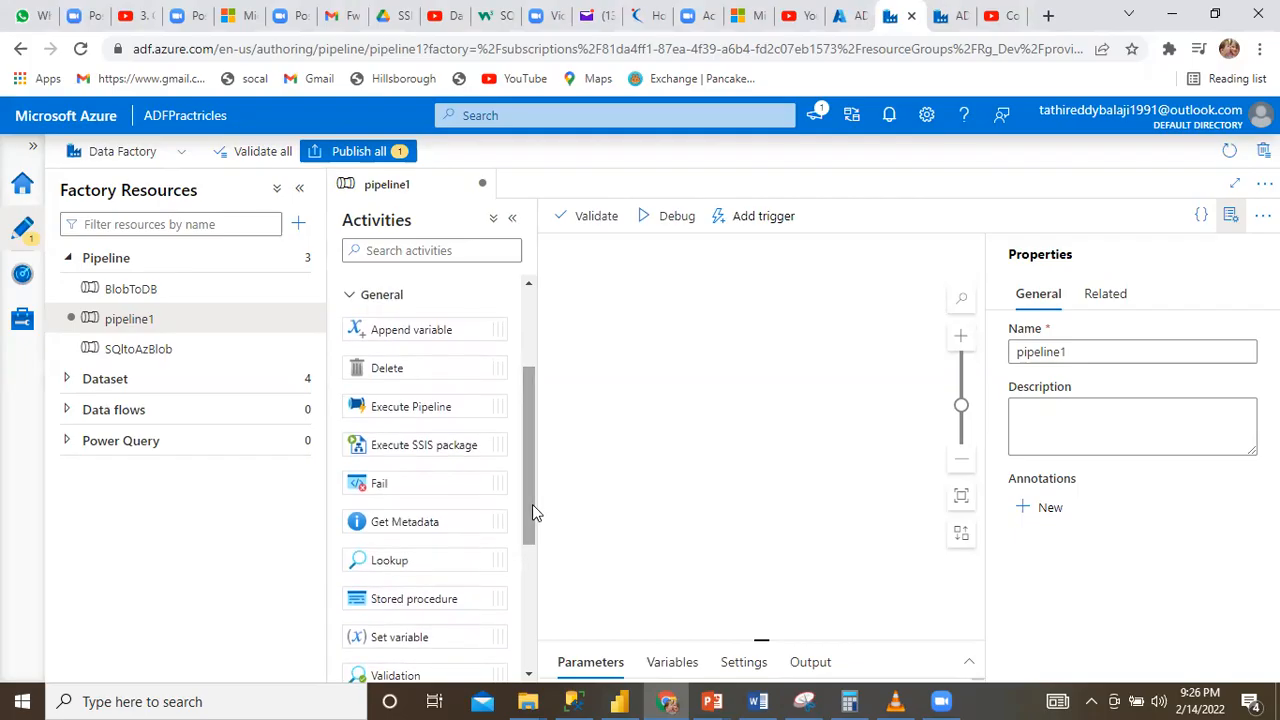
drag(532, 504, 519, 640)
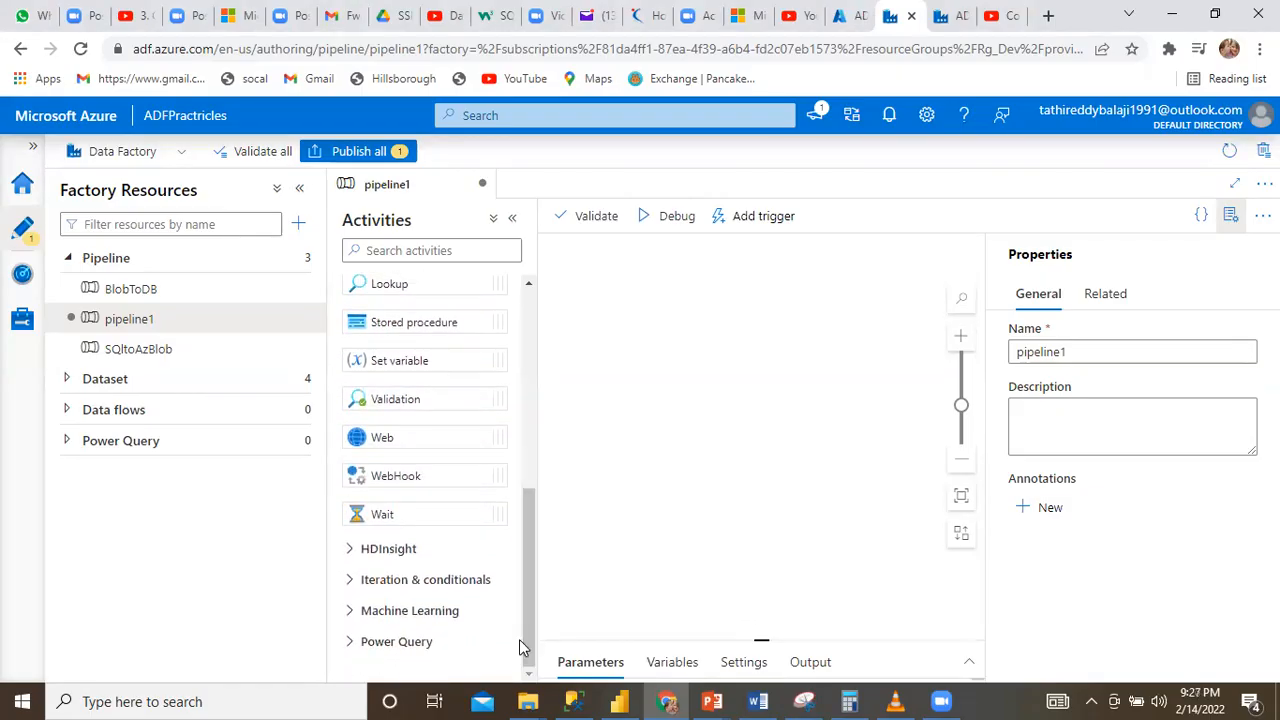
click(350, 581)
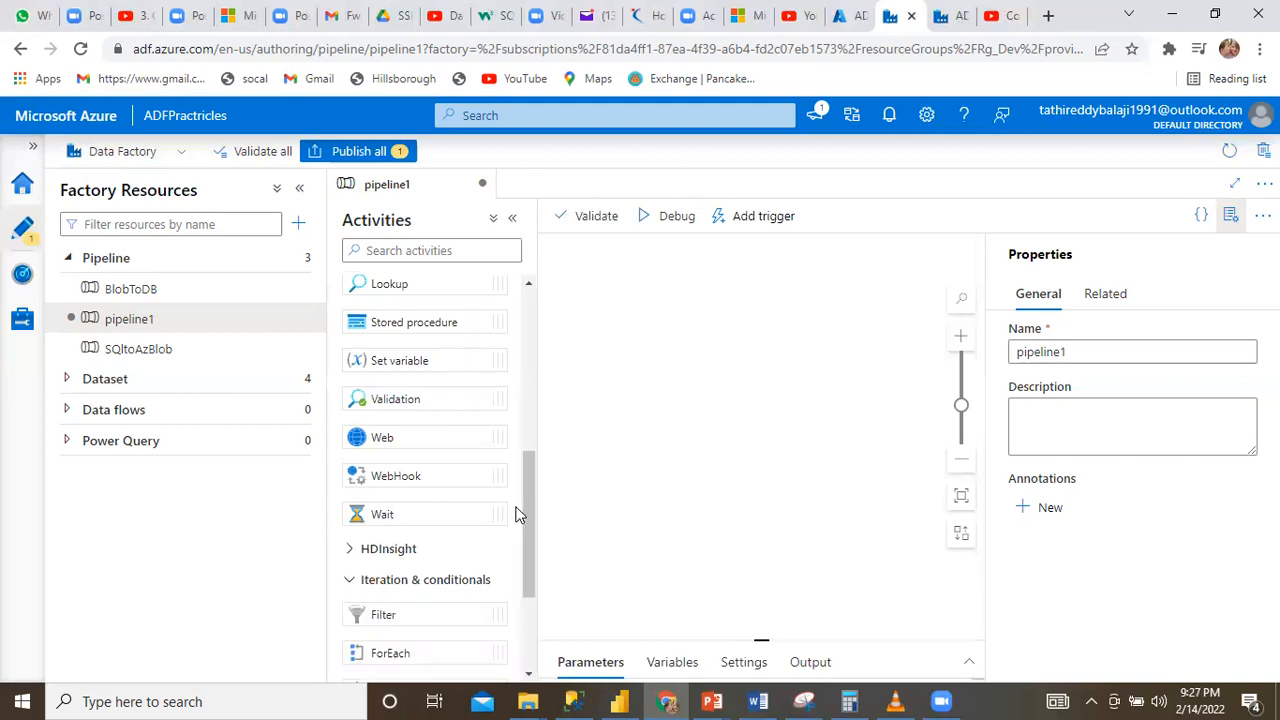
drag(525, 503, 523, 574)
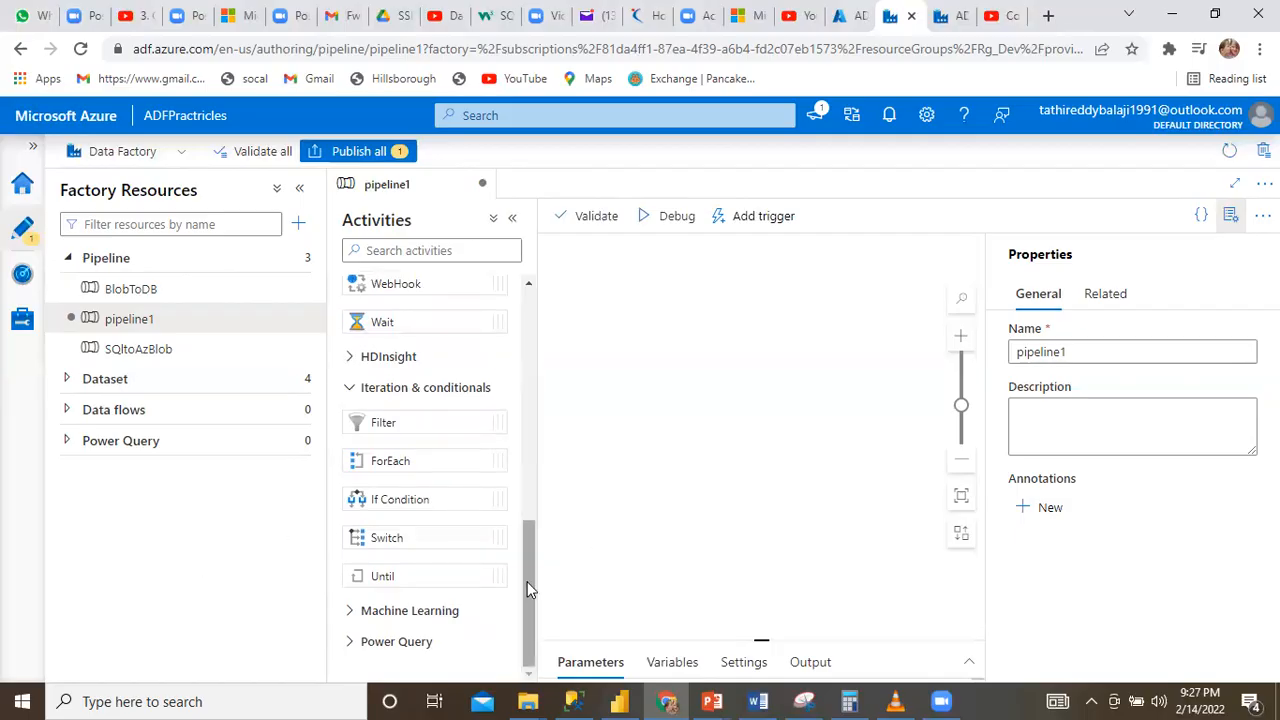
drag(528, 584, 523, 401)
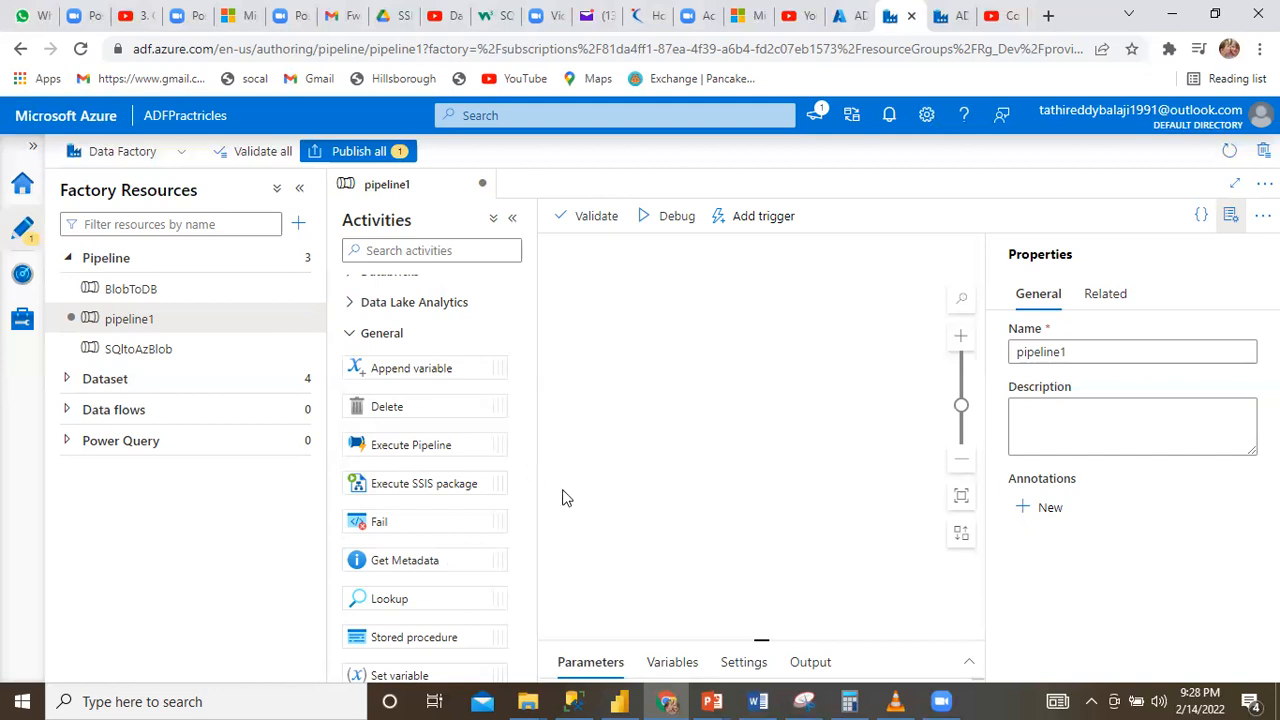
Step: Add a pipeline variable named countrylist with the type Array
click(673, 668)
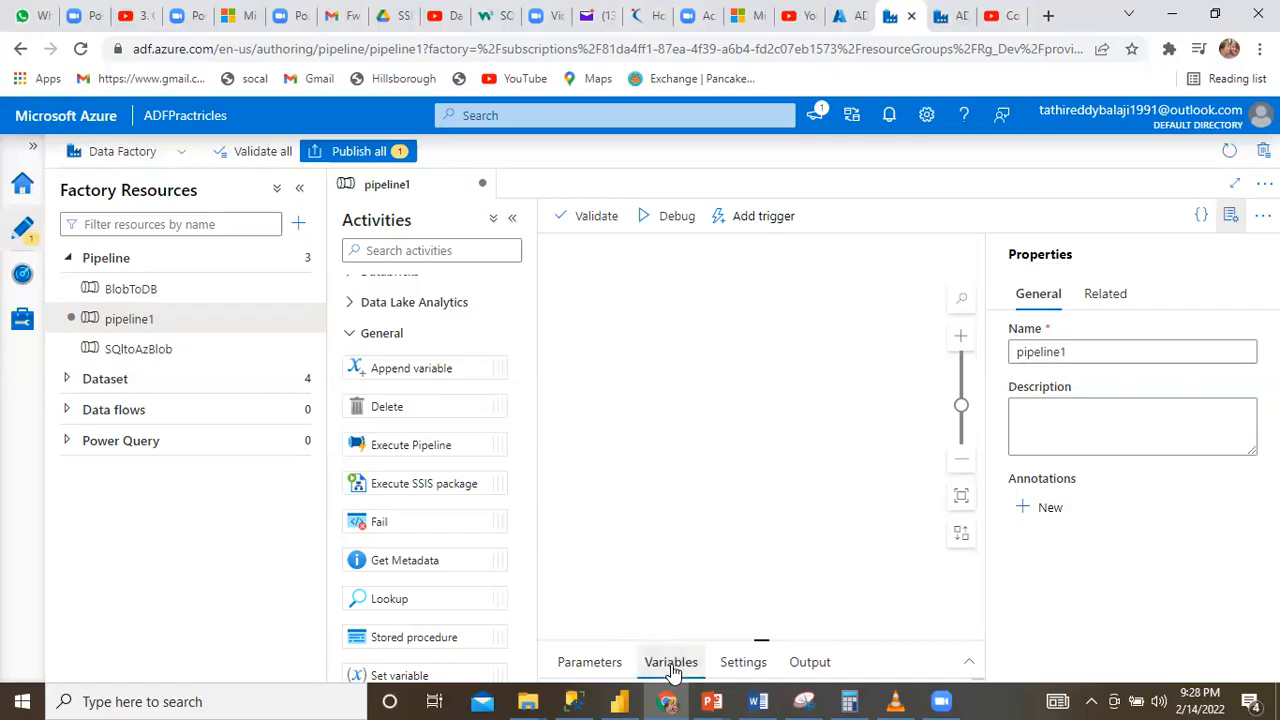
drag(761, 638, 759, 378)
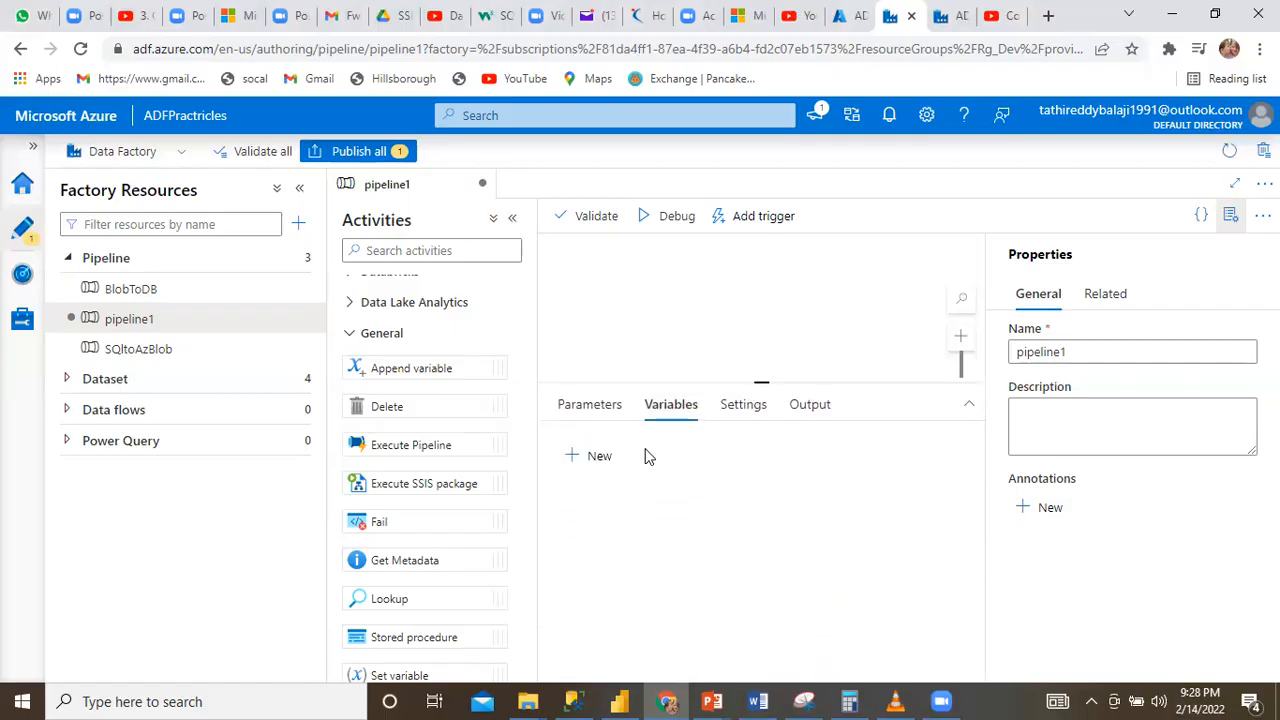
click(585, 462)
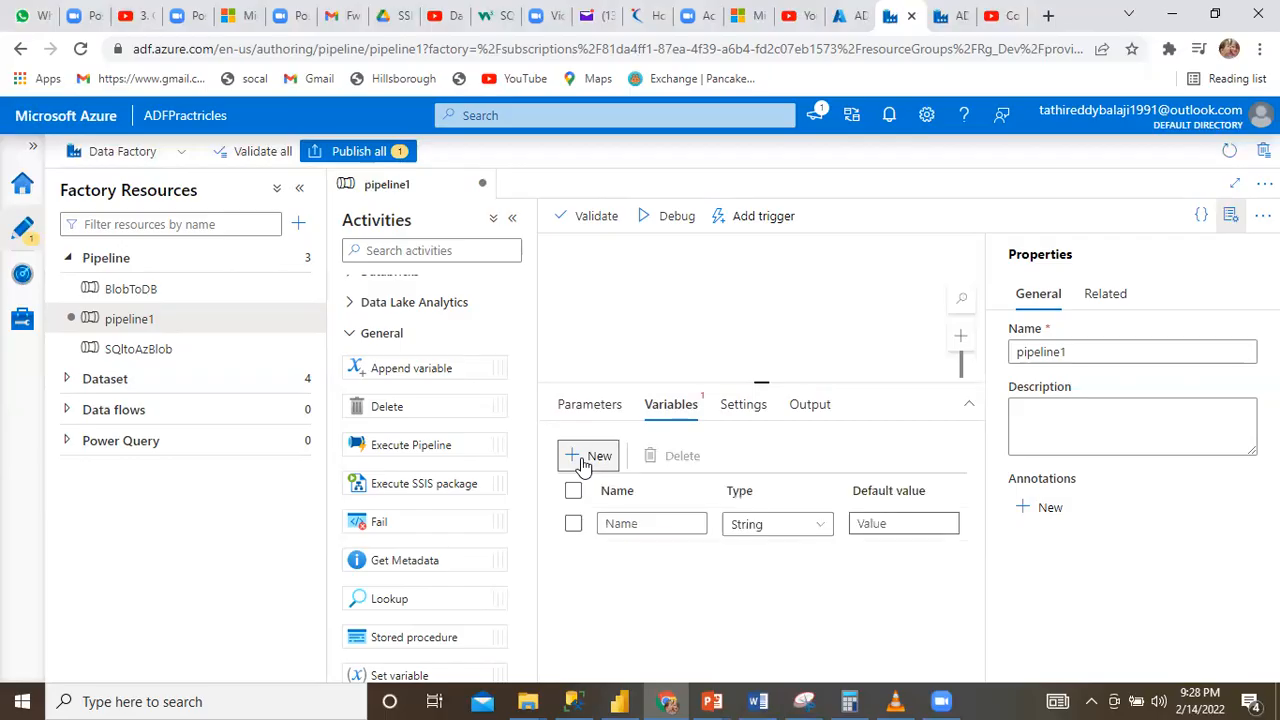
click(627, 523)
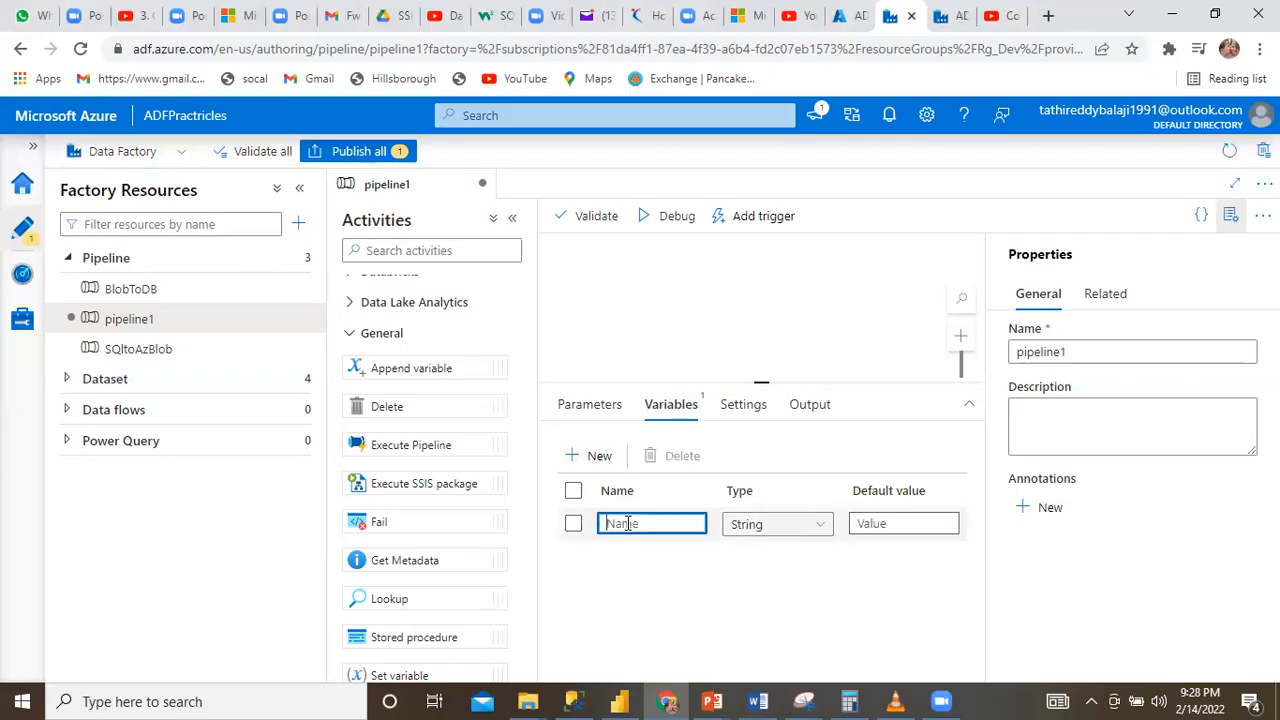
text(countrylist)
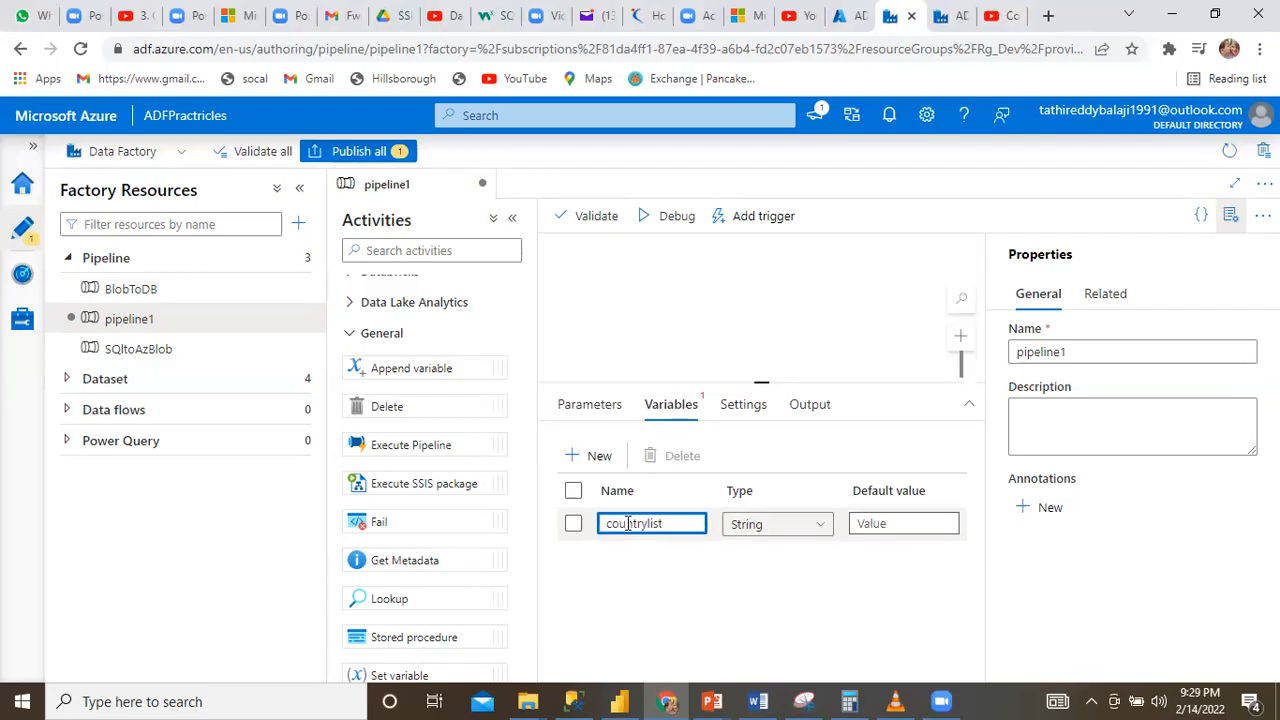
click(822, 527)
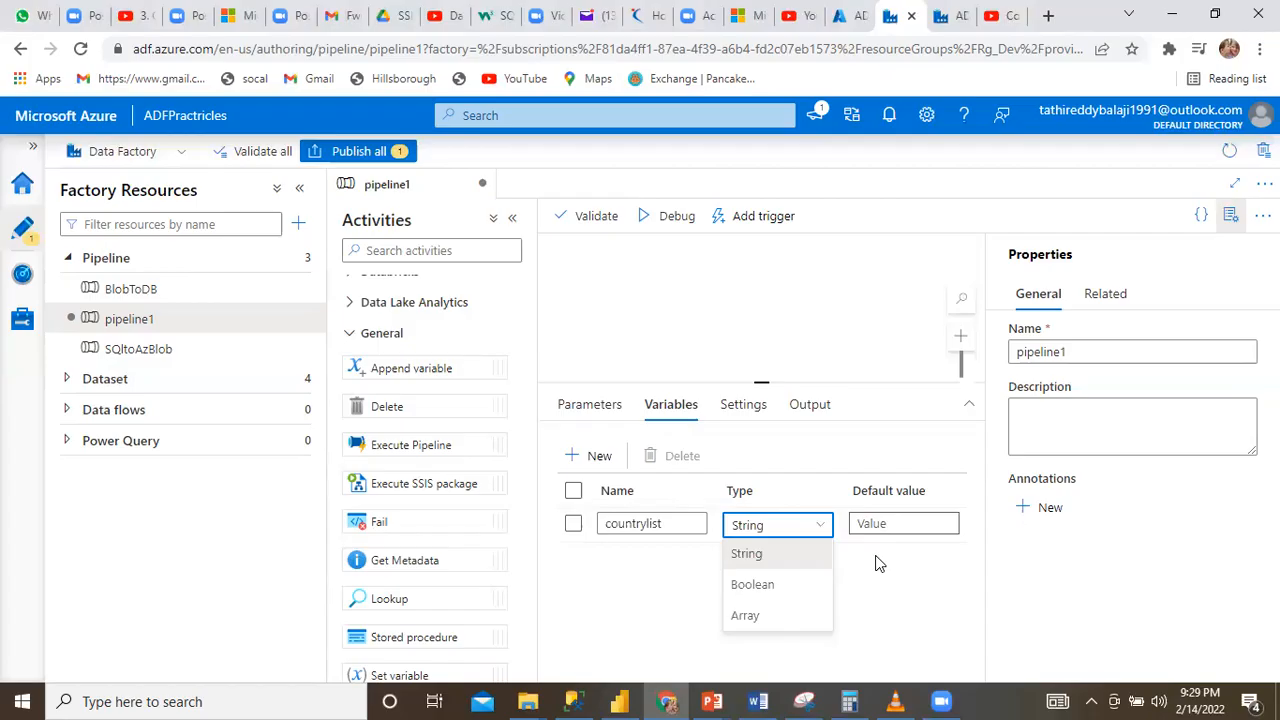
mouse_move(948, 700)
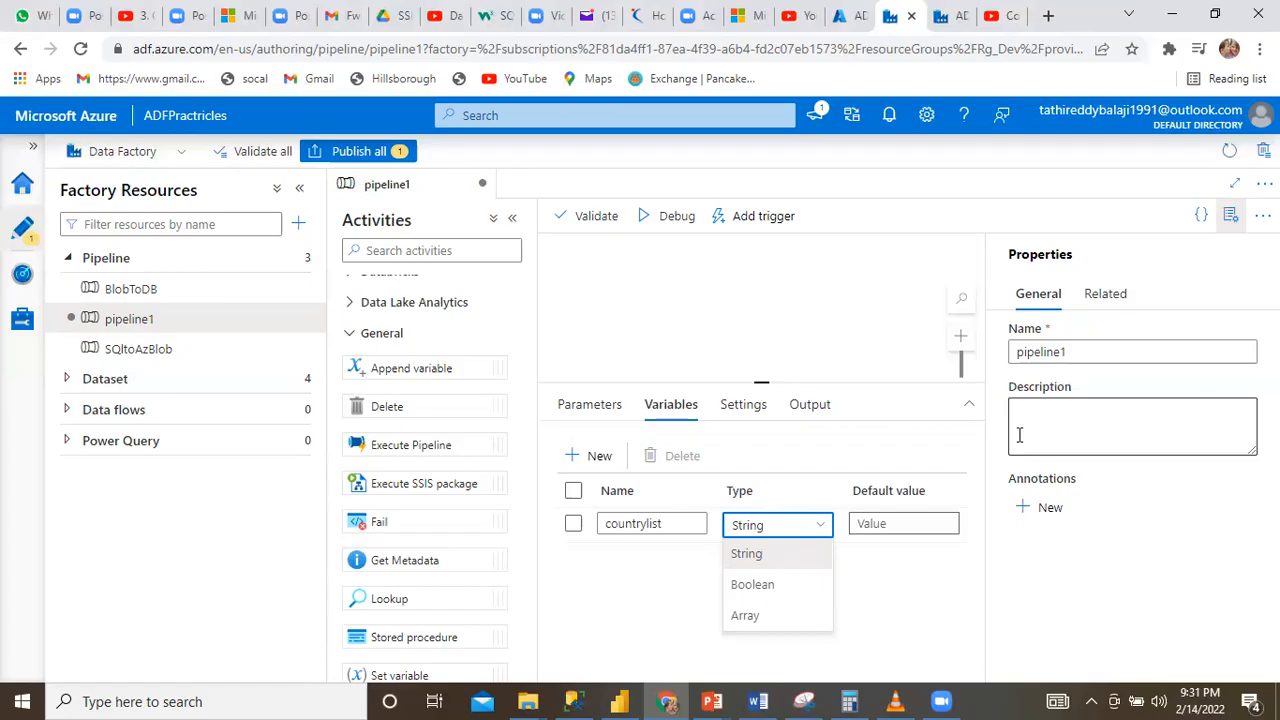
click(752, 616)
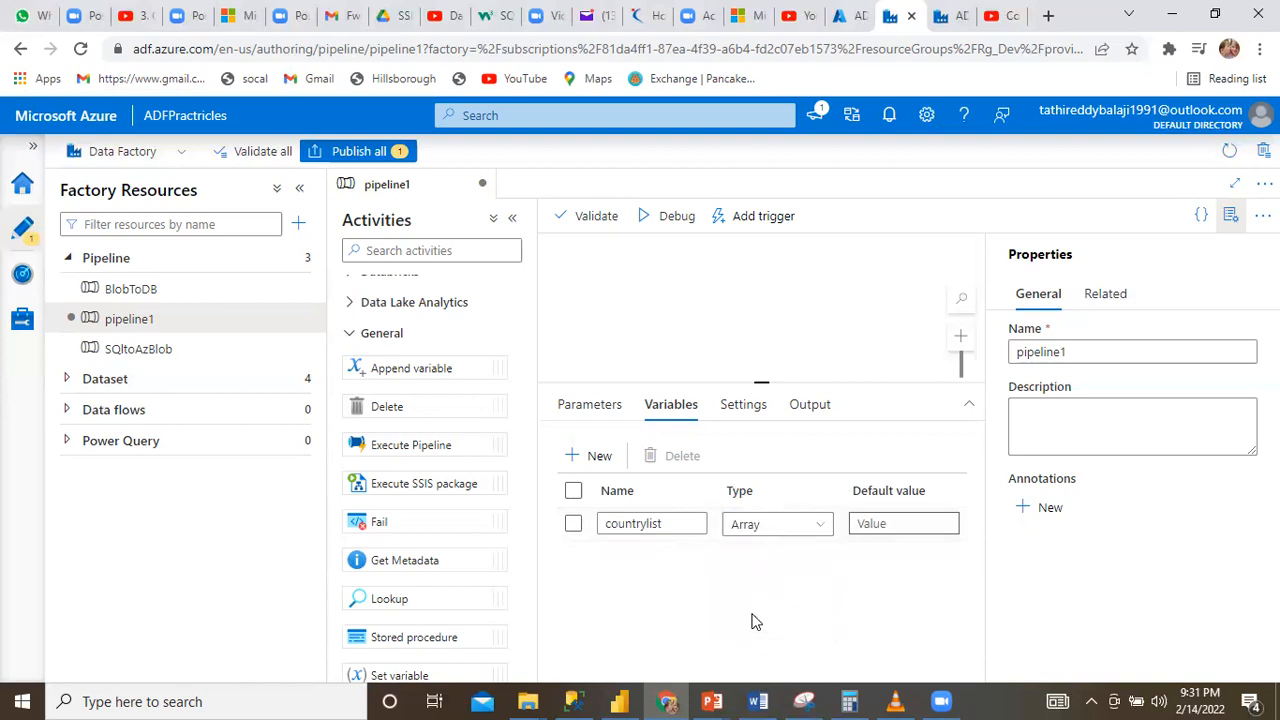
Step: Set the default value of the countrylist variable to ["india","us","uk"]
click(903, 523)
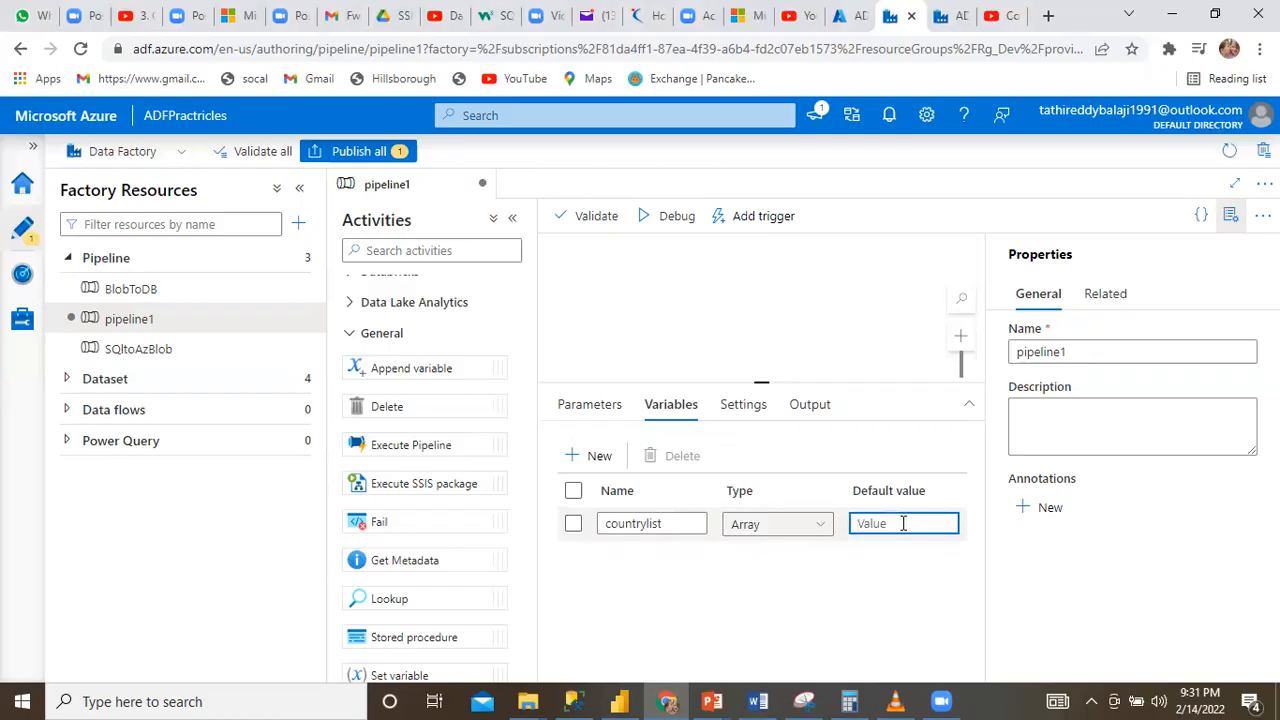
text([)
text("")
text(india",)
text(us"],"uk")
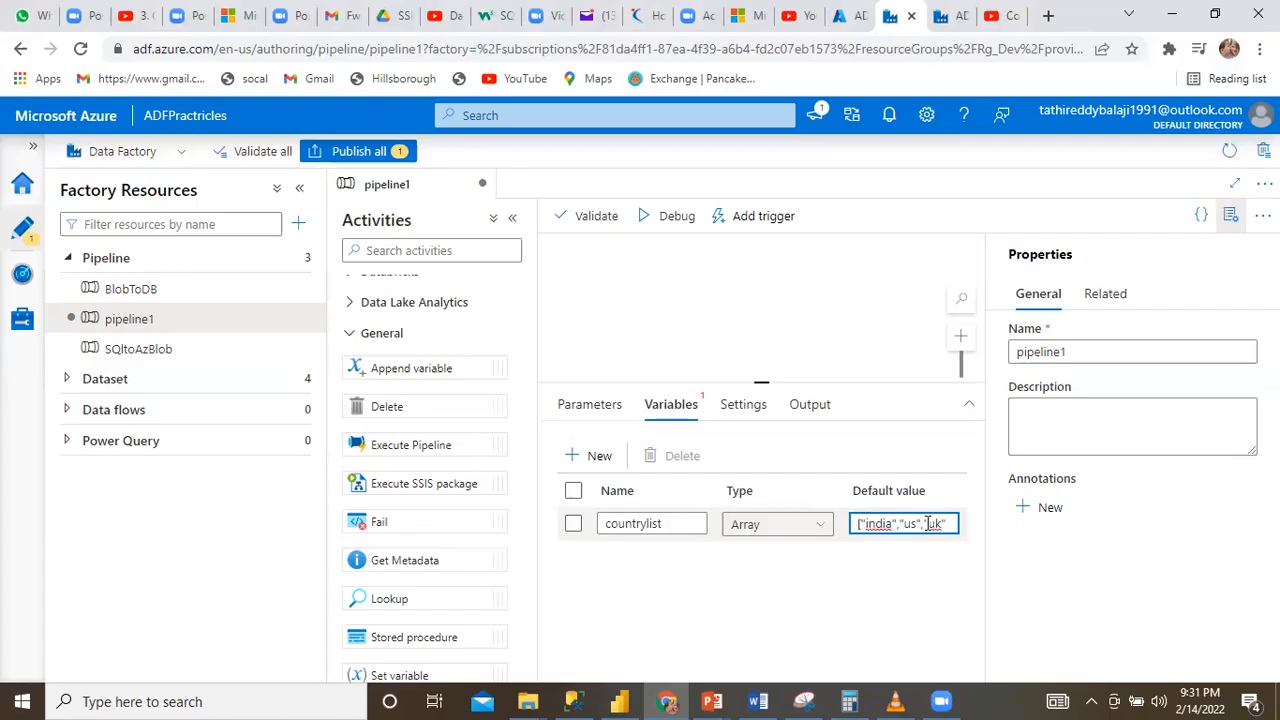
text(])
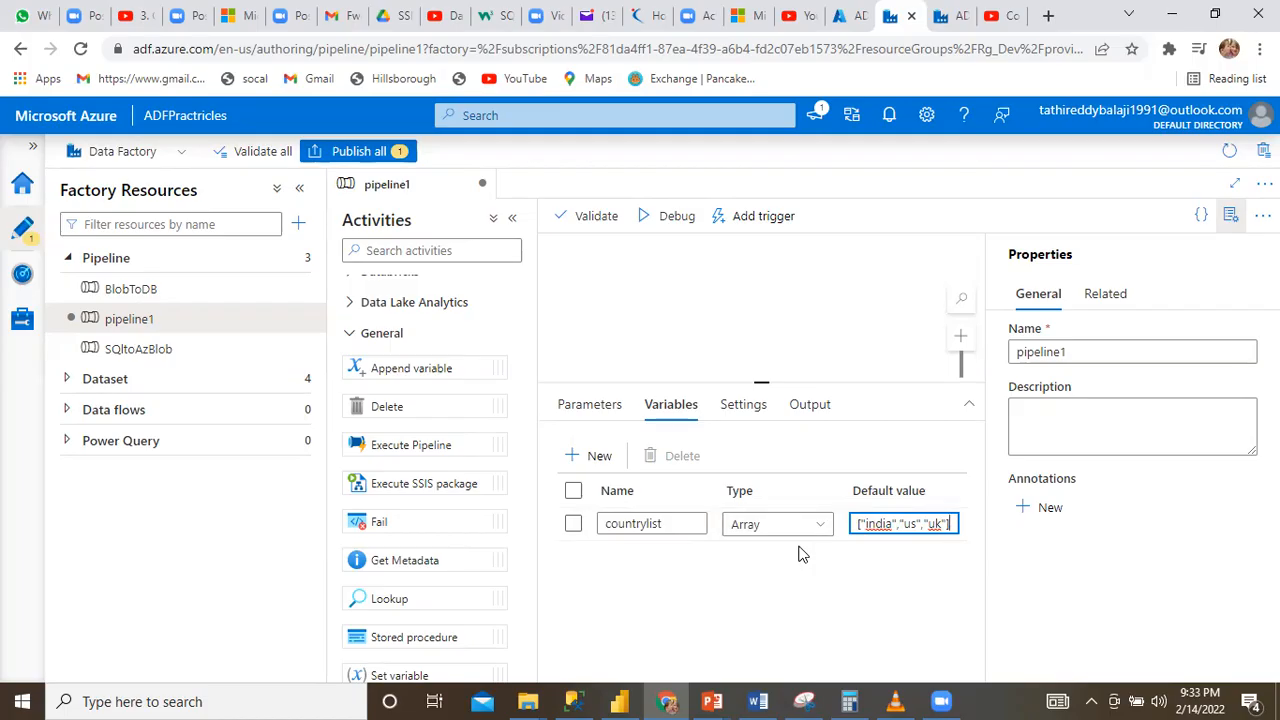
Step: Add an Append variable activity to the pipeline and choose countrylist as its target variable
drag(419, 372, 656, 569)
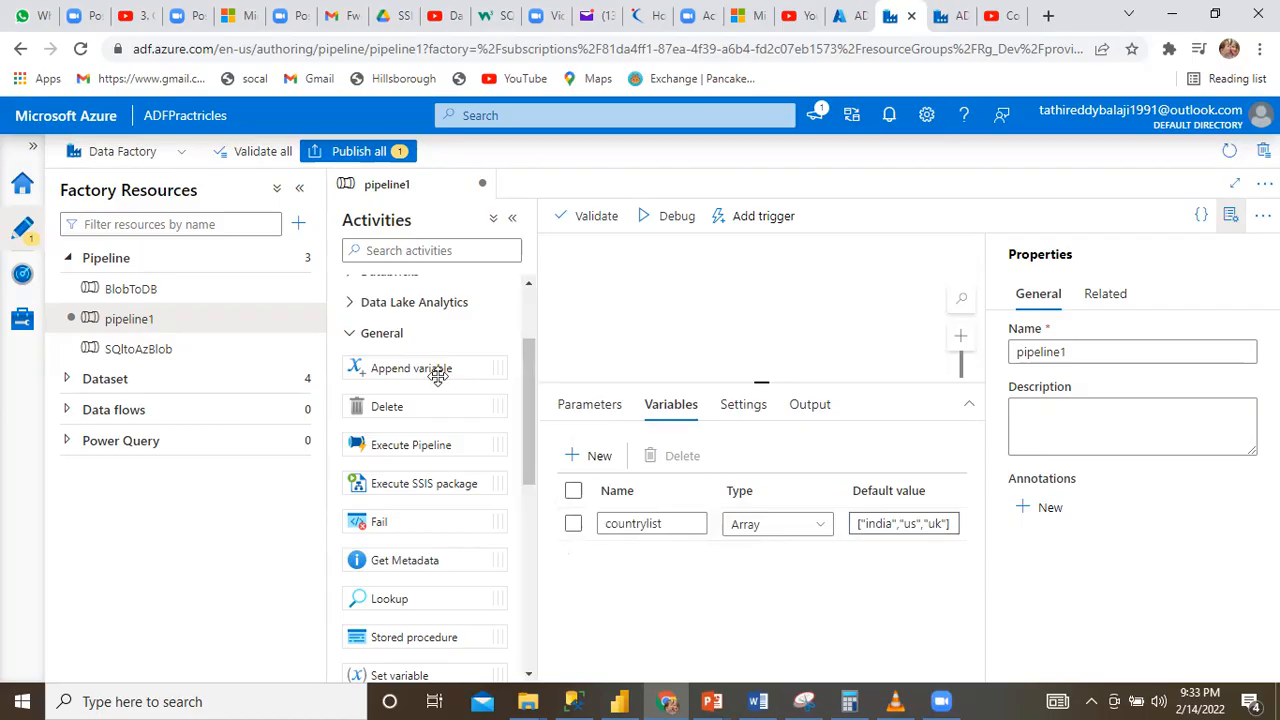
drag(436, 370, 678, 318)
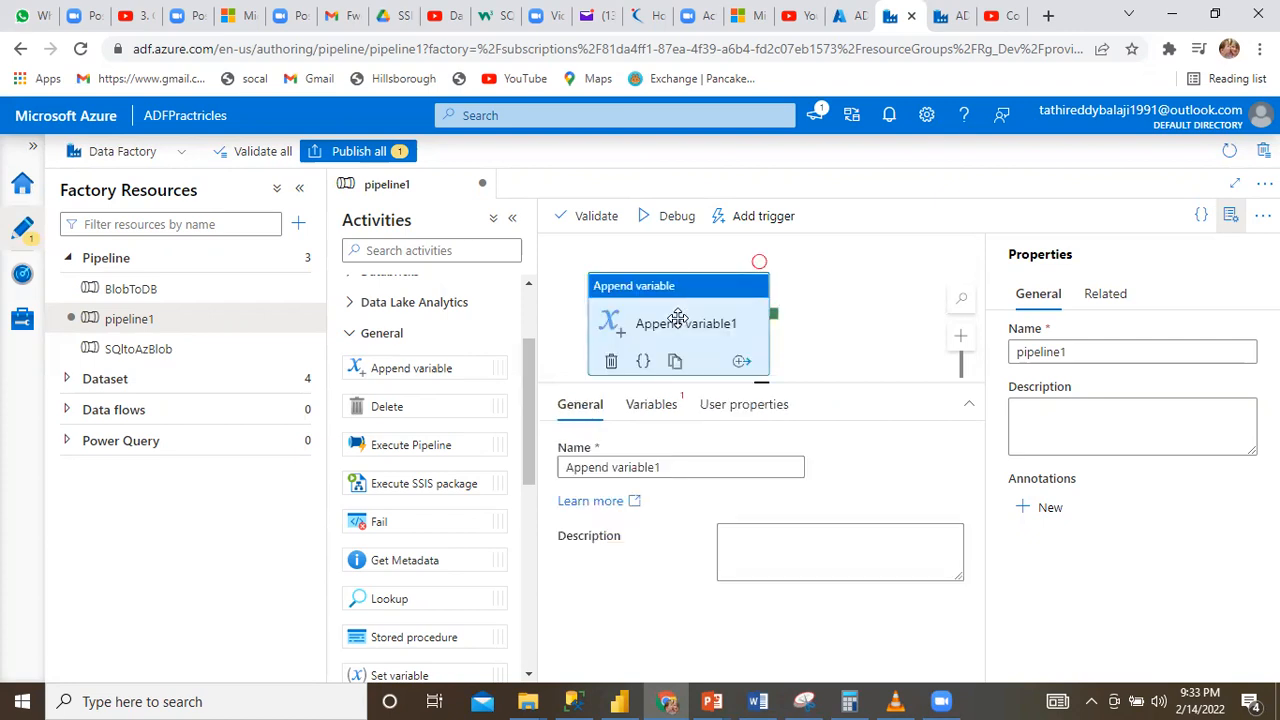
click(672, 467)
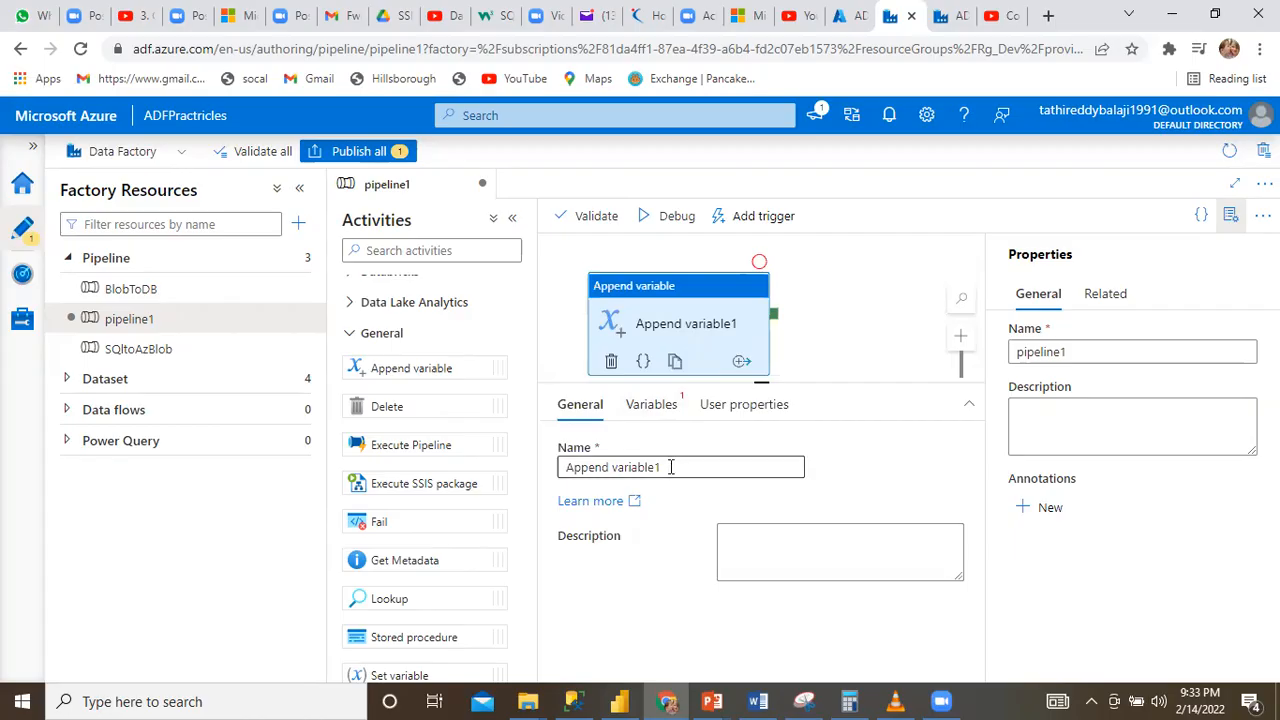
click(676, 417)
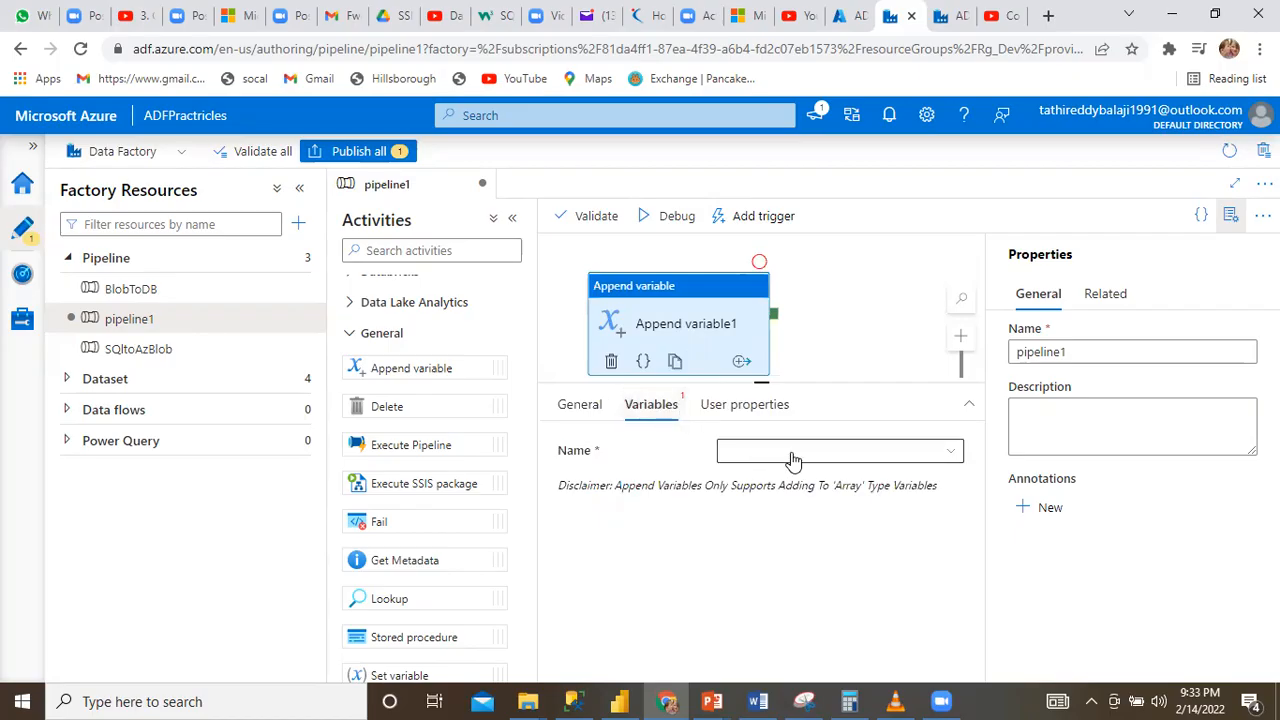
click(843, 463)
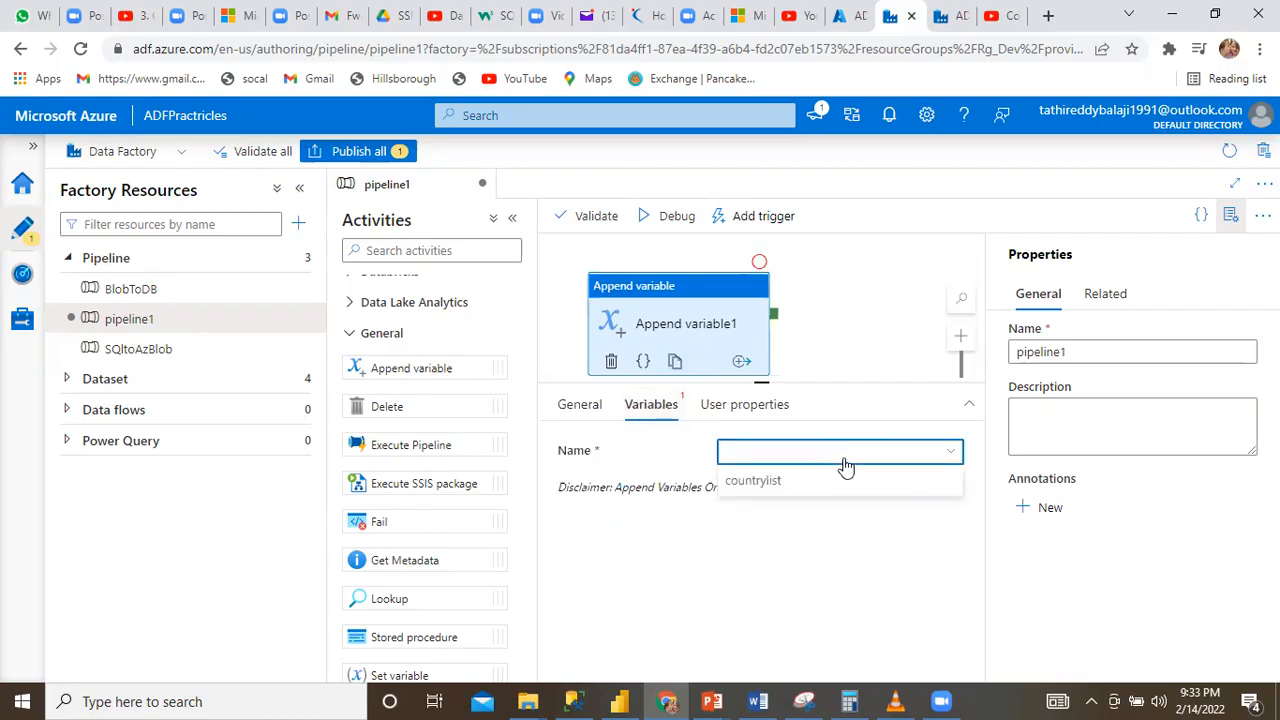
click(809, 482)
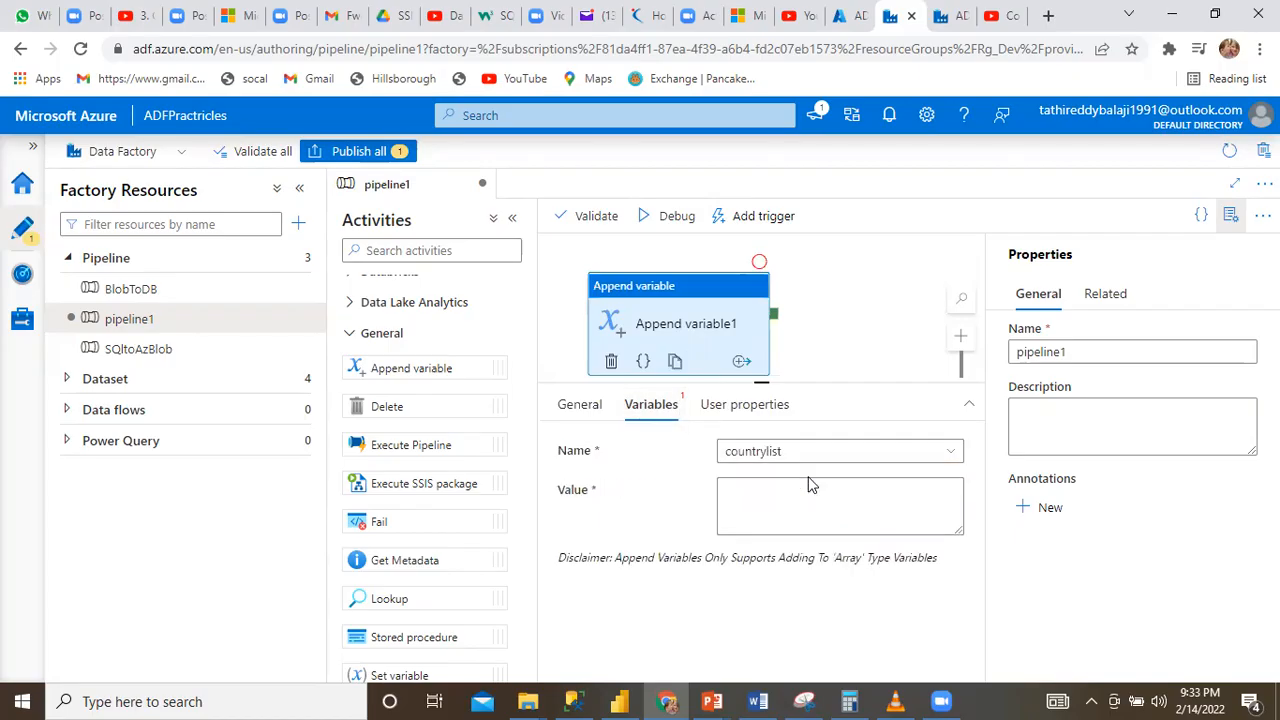
Step: Set the Append variable activity's value to ["denmark","dubhai"] and validate the pipeline
click(787, 496)
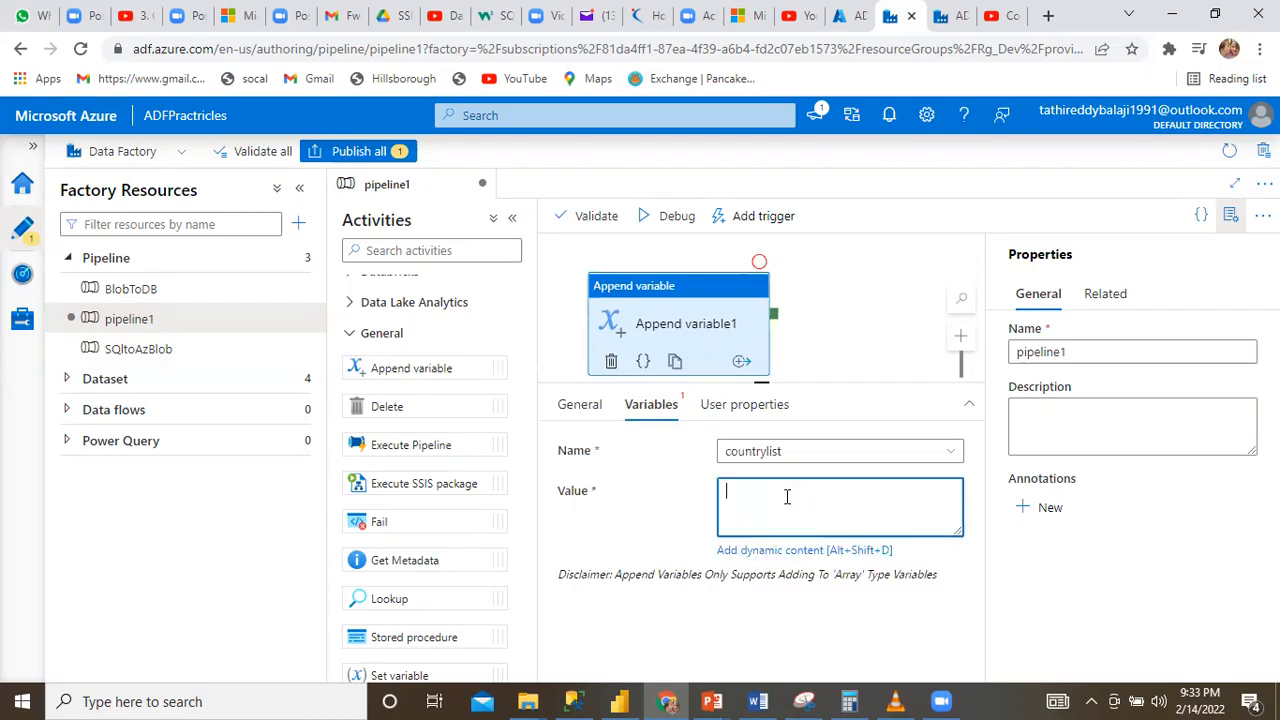
text([)
text("")
text(dem)
key(BackSpace)
text(nmark",")
key(BackSpace)
text(])
text(",")
text(du)
text(b)
text(ai)
click(596, 216)
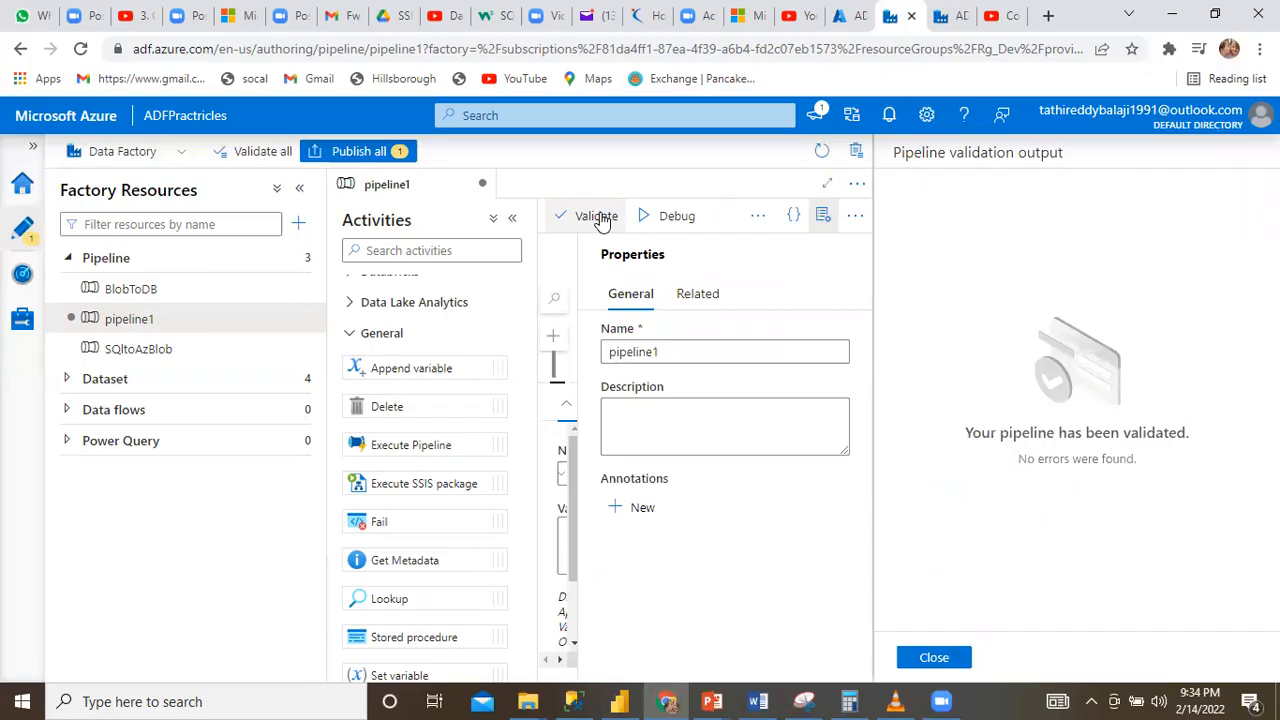
click(936, 657)
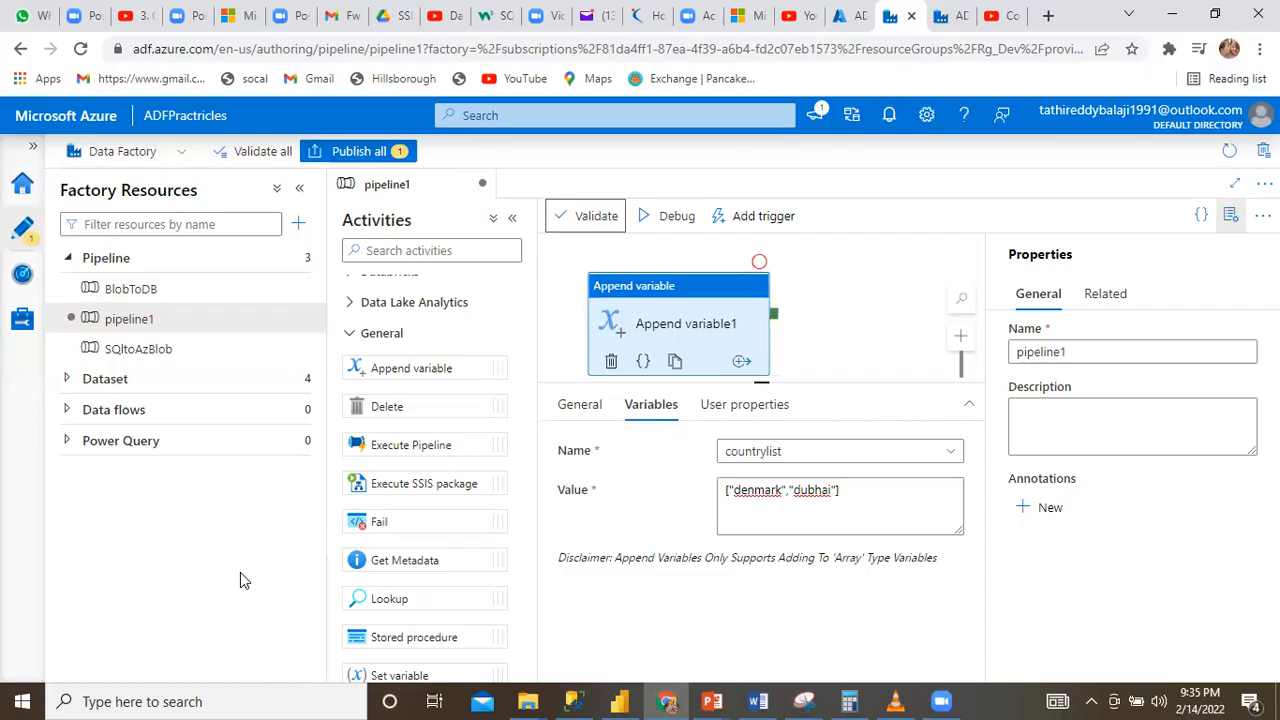
Step: Add a Delete activity to the pipeline and remove the Append variable activity from the canvas
drag(389, 406, 849, 335)
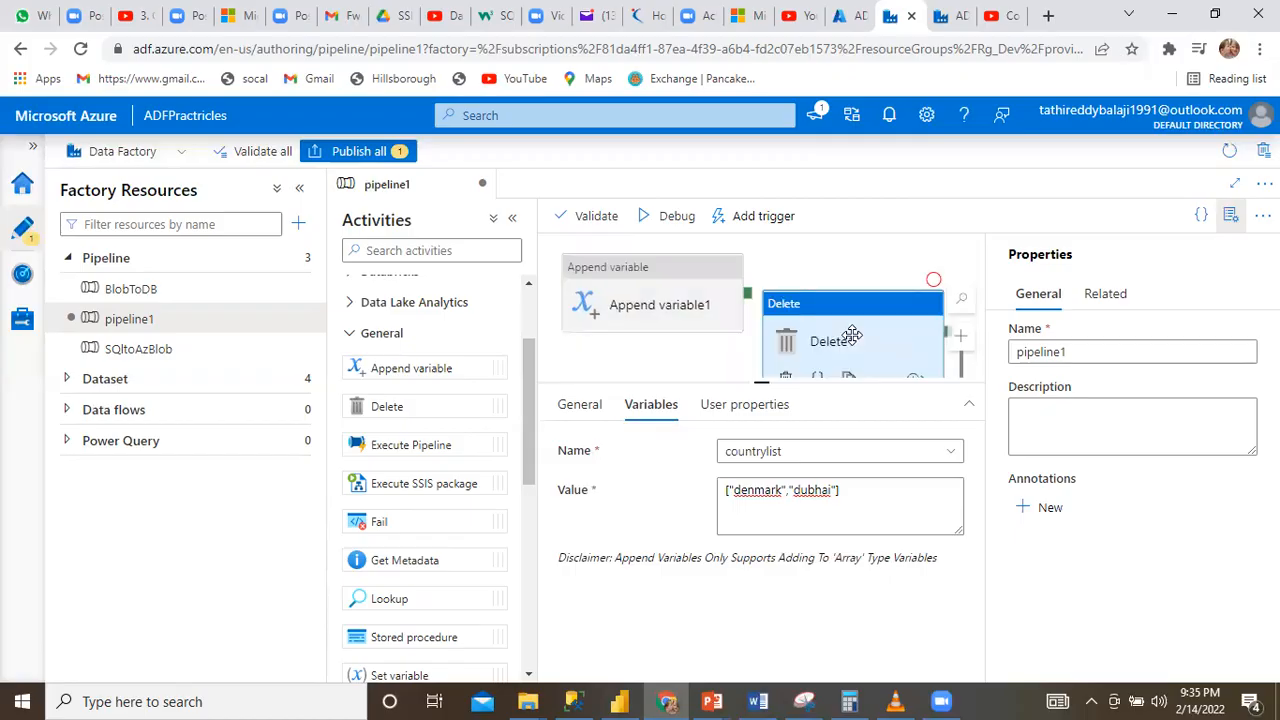
right_click(698, 275)
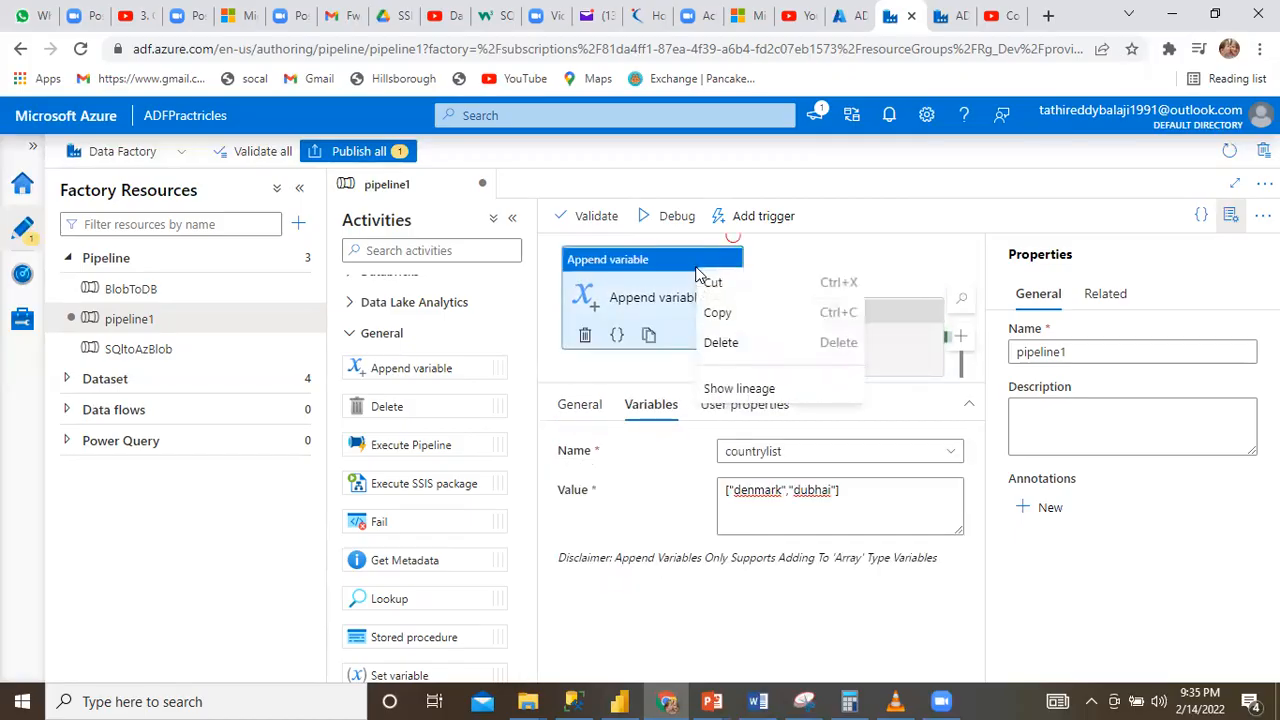
click(729, 342)
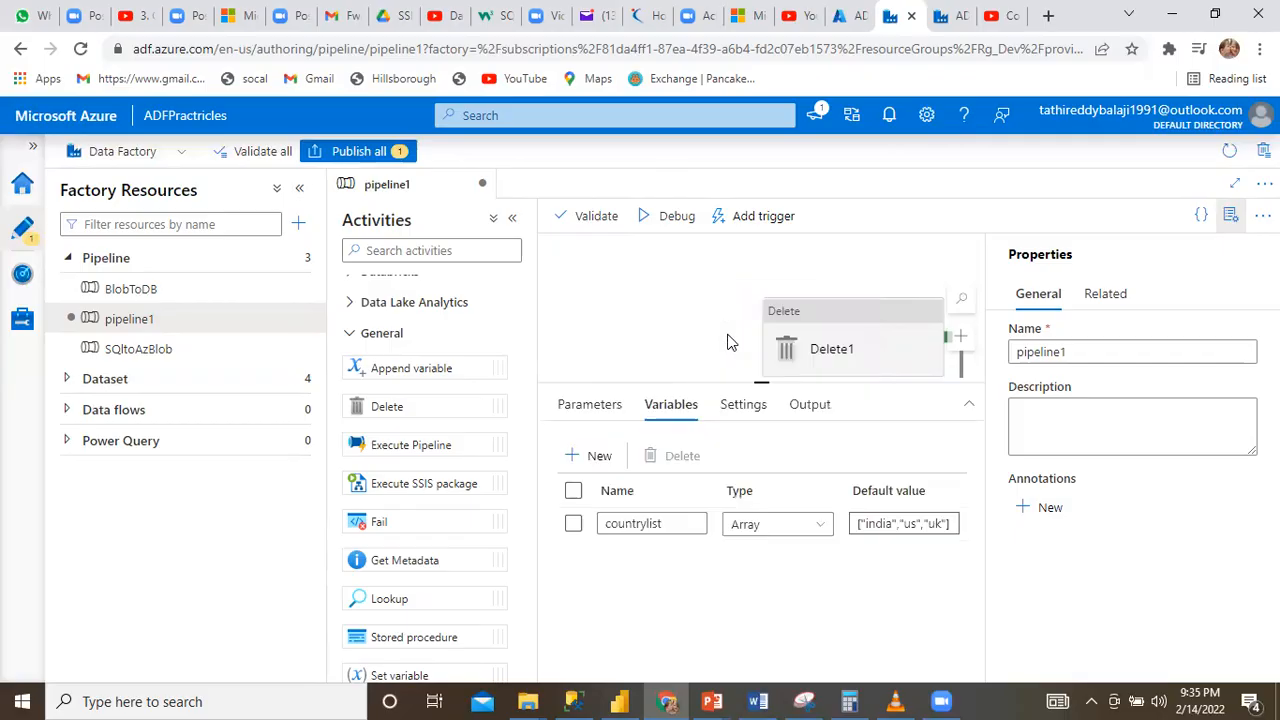
Step: Start a new source dataset for the Delete1 activity using Azure Blob Storage as the data store
click(853, 357)
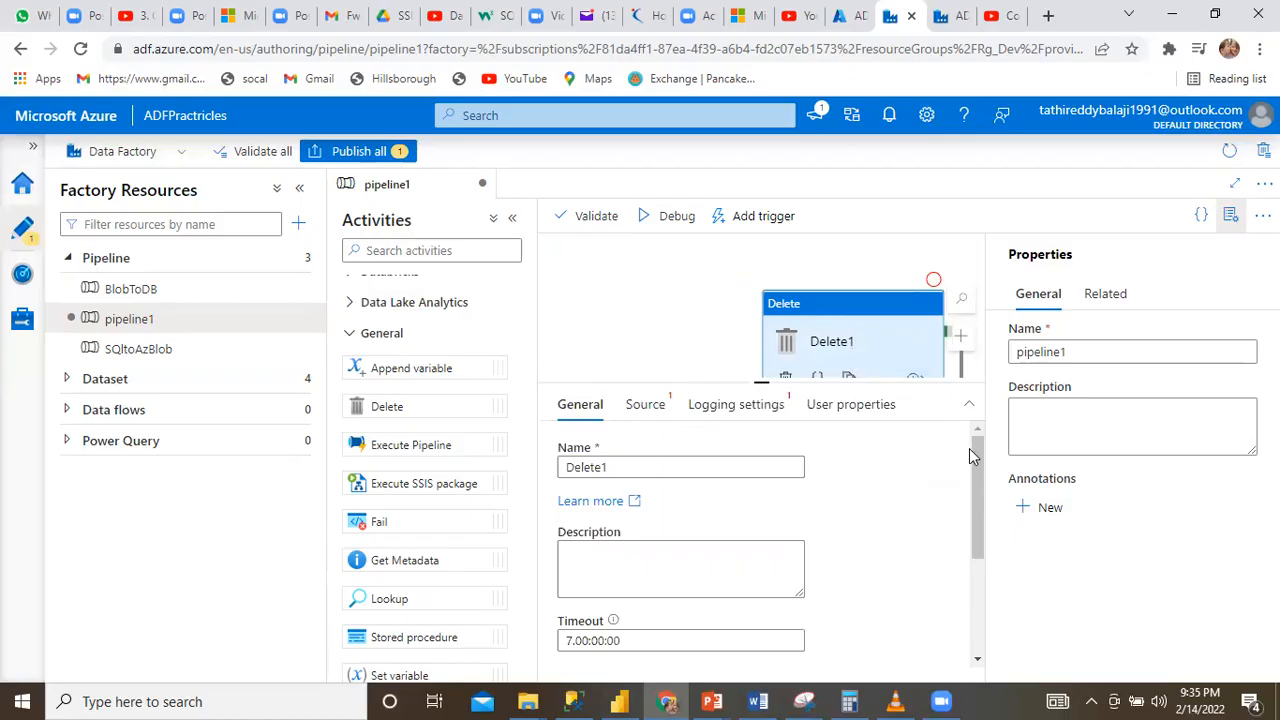
click(647, 408)
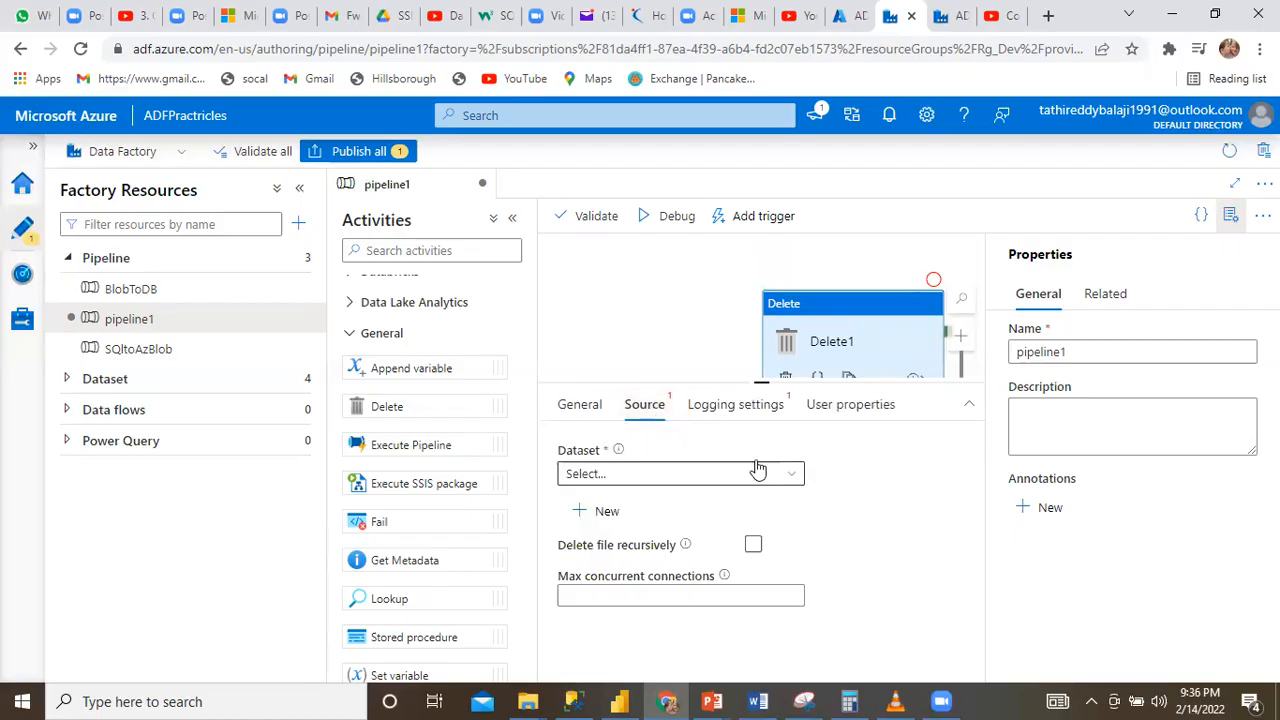
click(590, 513)
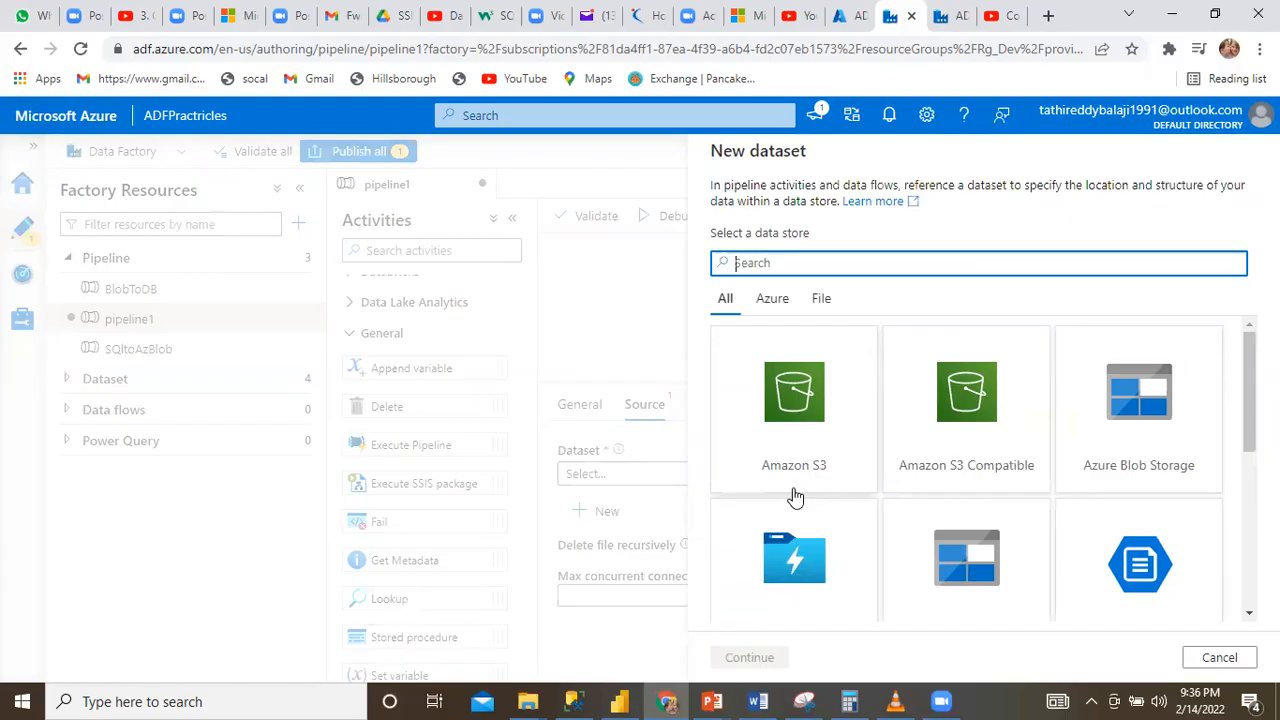
text(az)
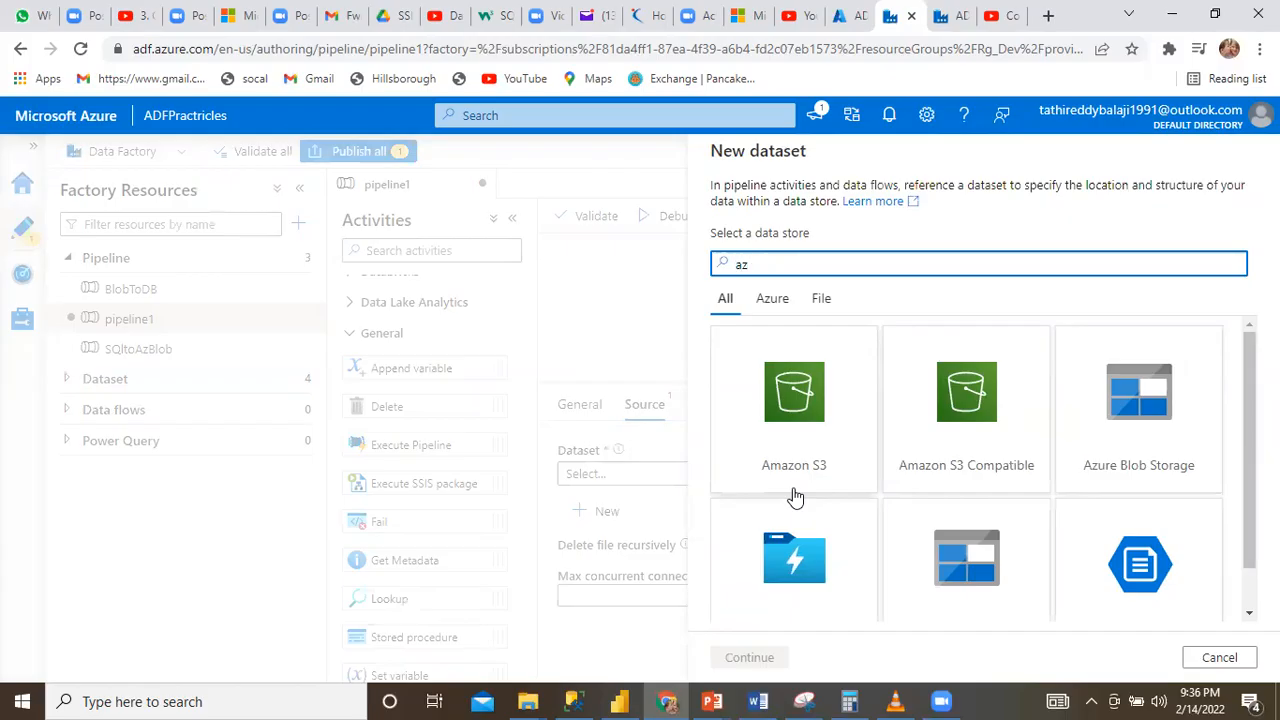
drag(1249, 535, 1249, 580)
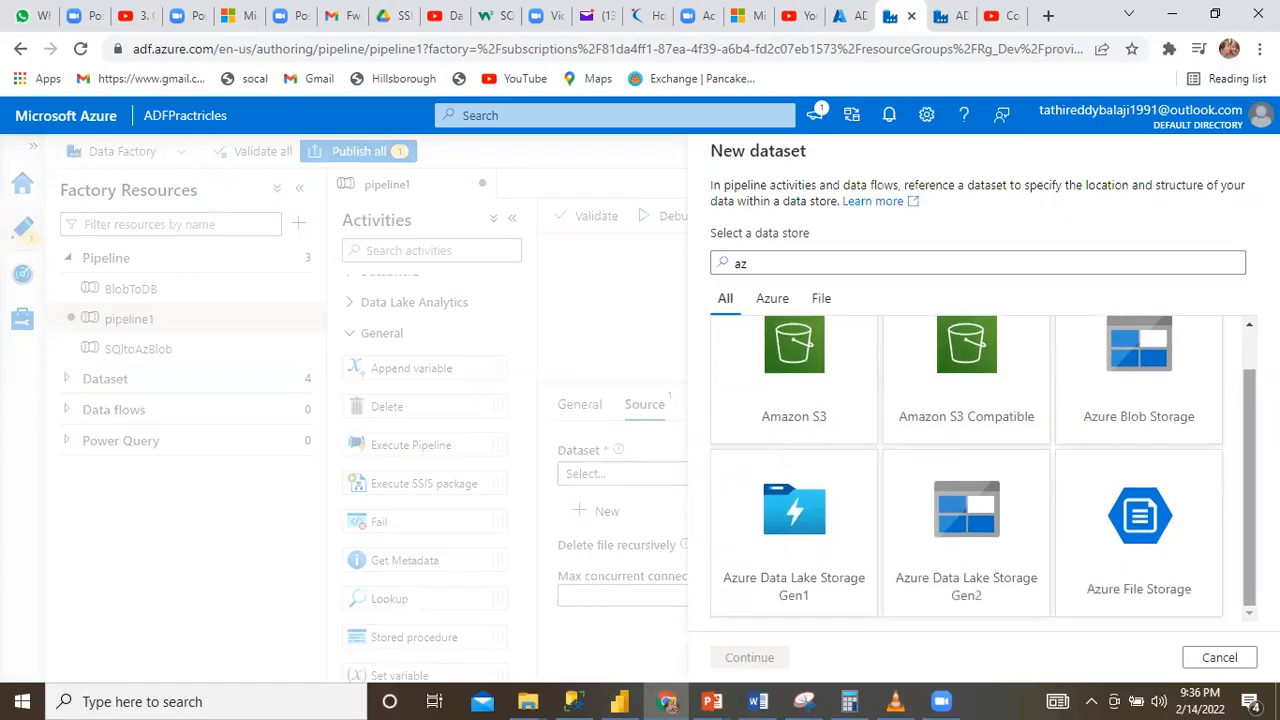
click(1160, 413)
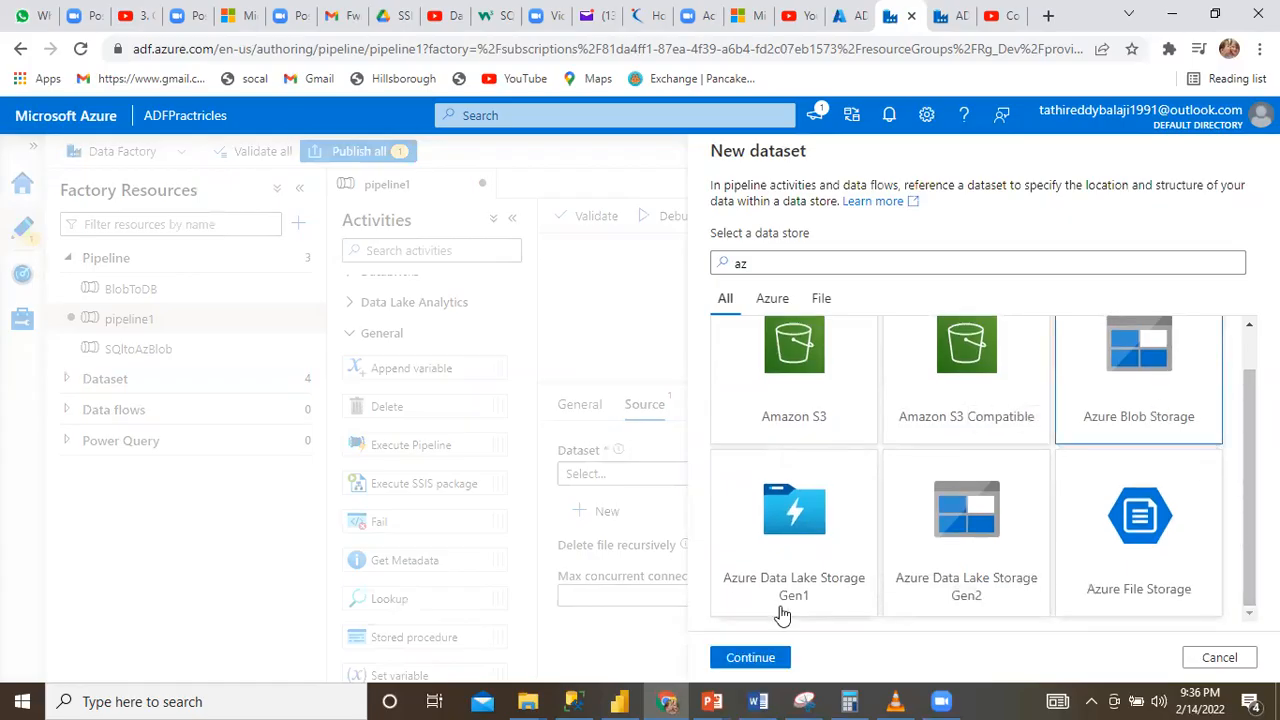
click(751, 658)
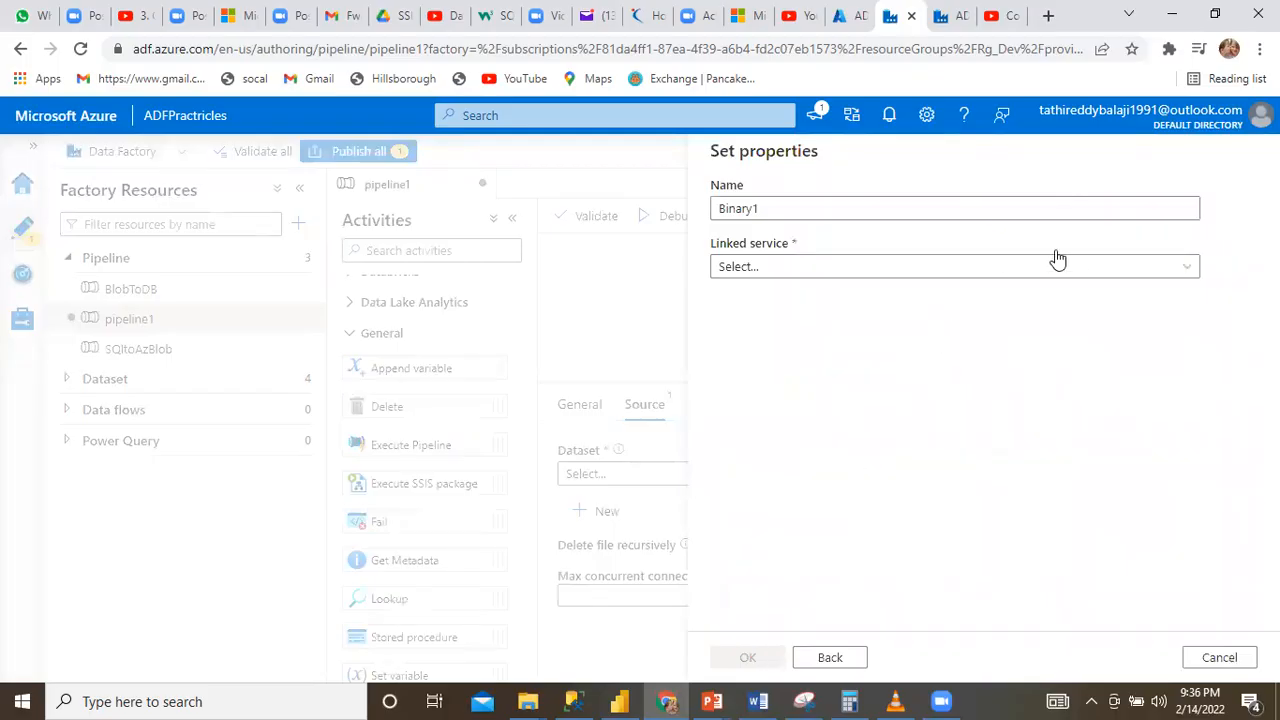
Step: Create the Binary1 dataset with the LSblob linked service and EmpD.txt in the input container as its file path
click(1140, 267)
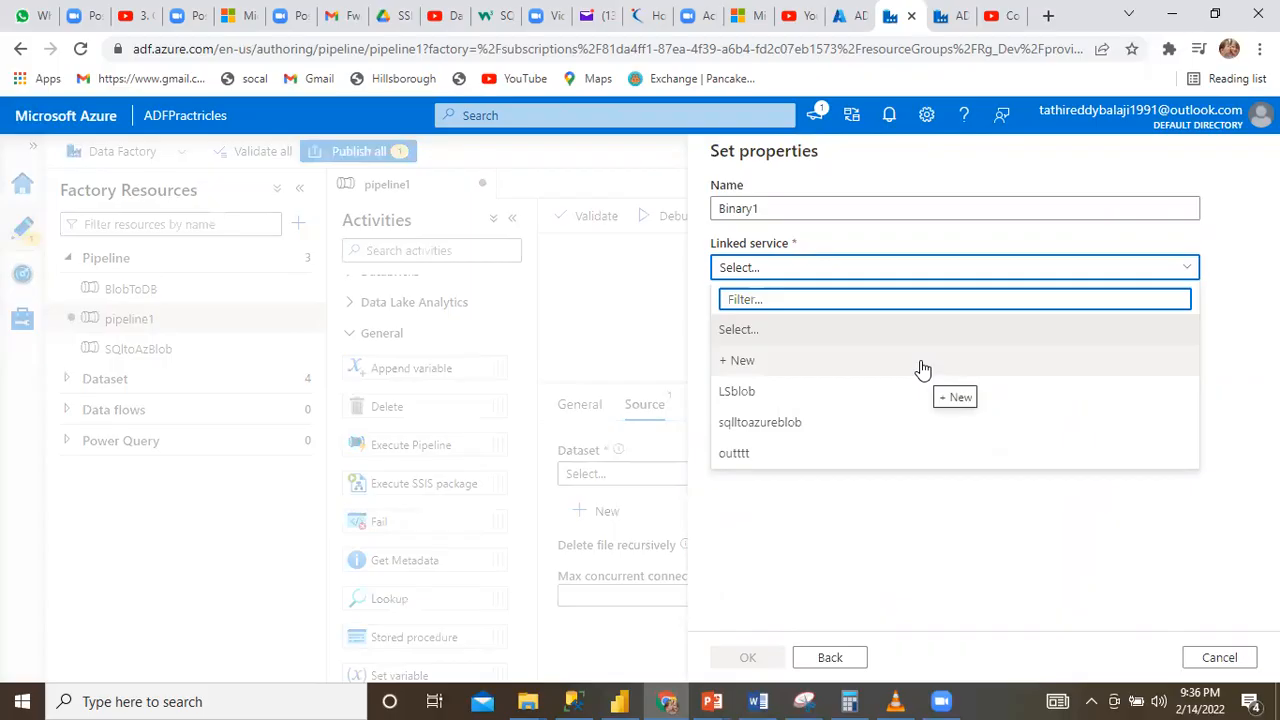
click(857, 400)
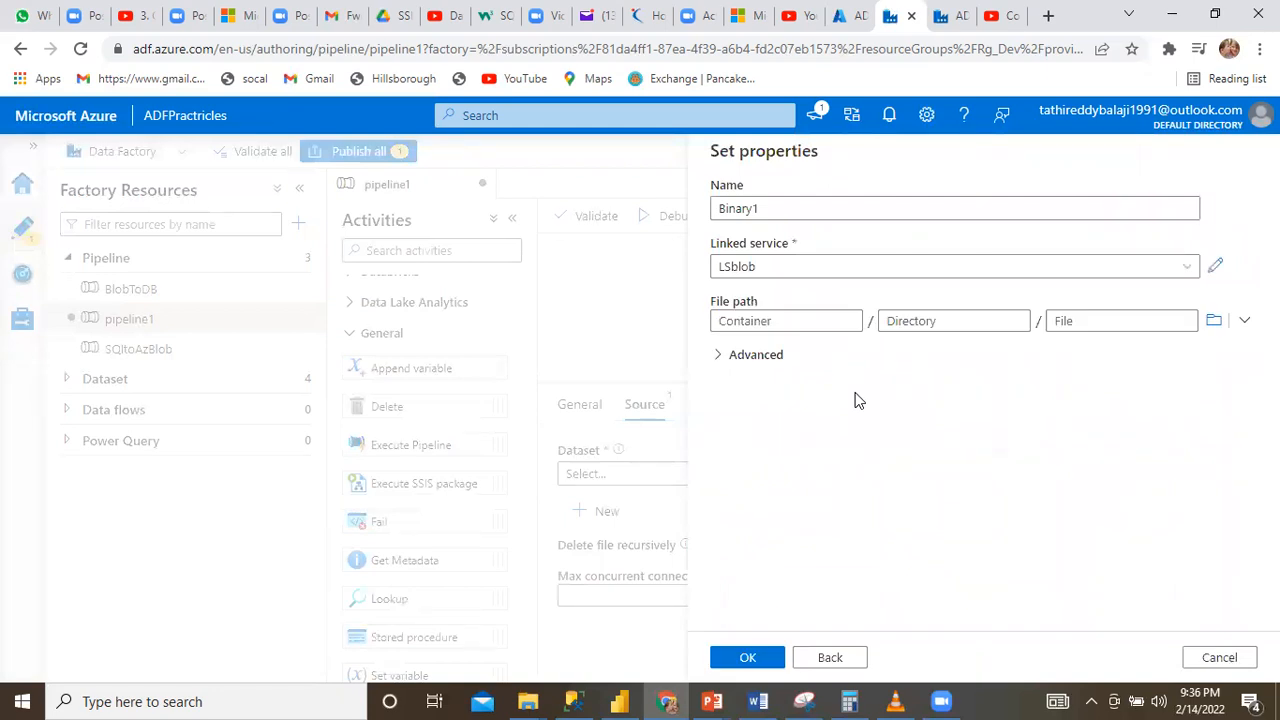
click(1215, 322)
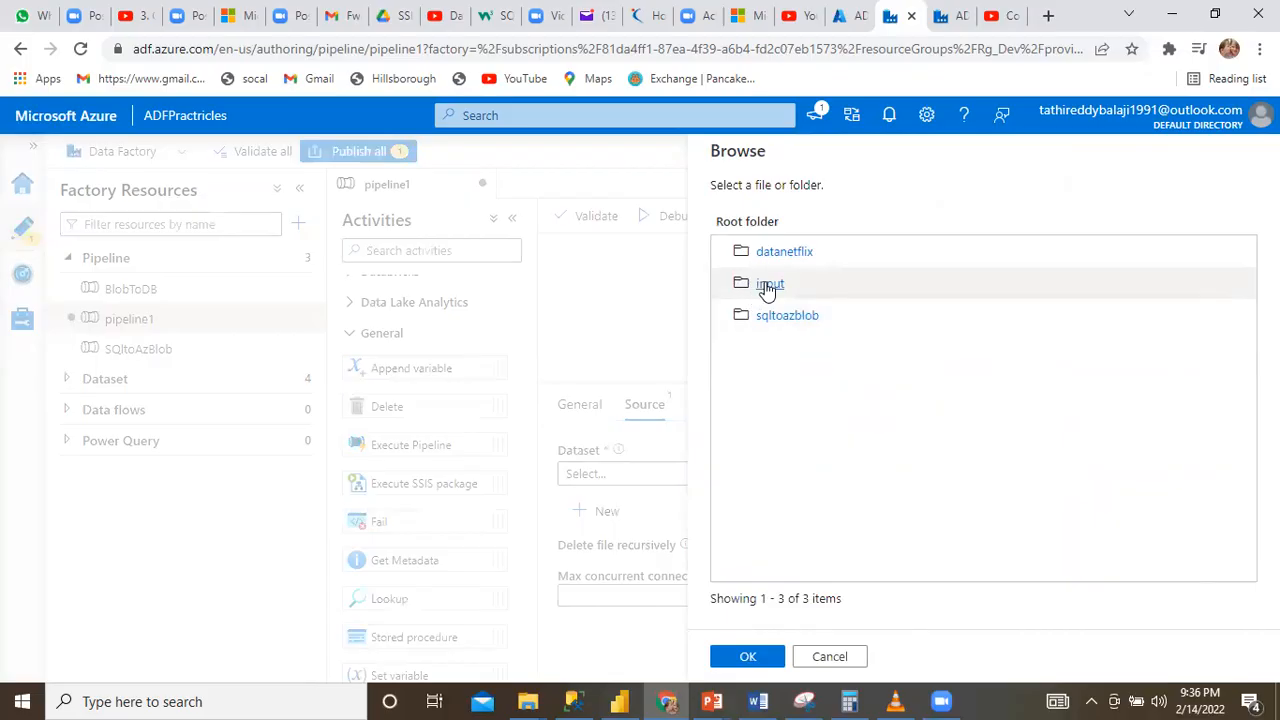
click(767, 286)
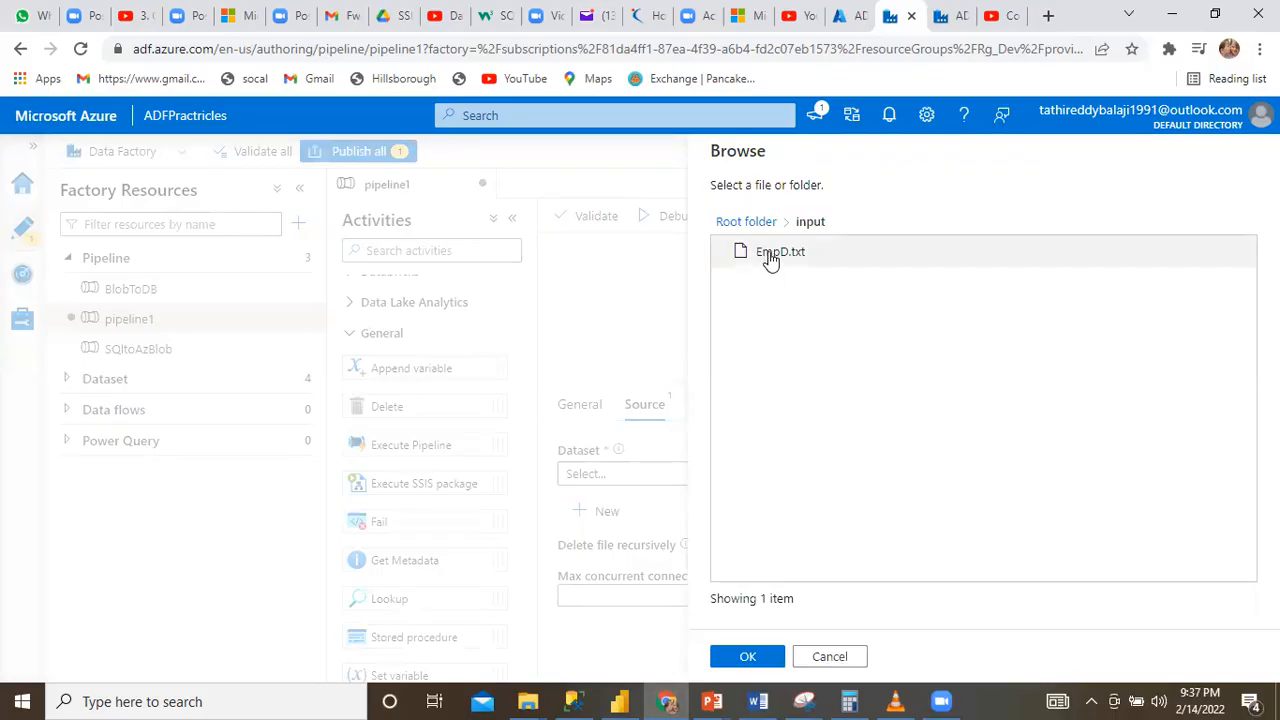
click(769, 258)
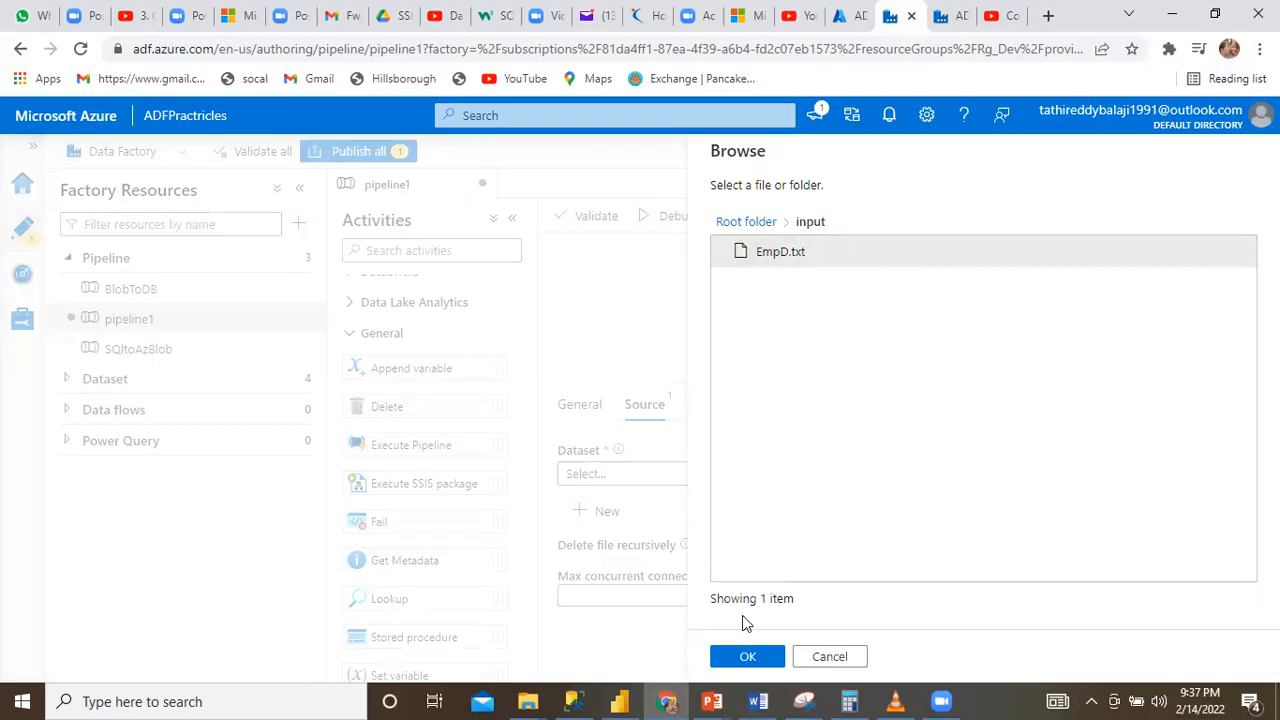
click(750, 657)
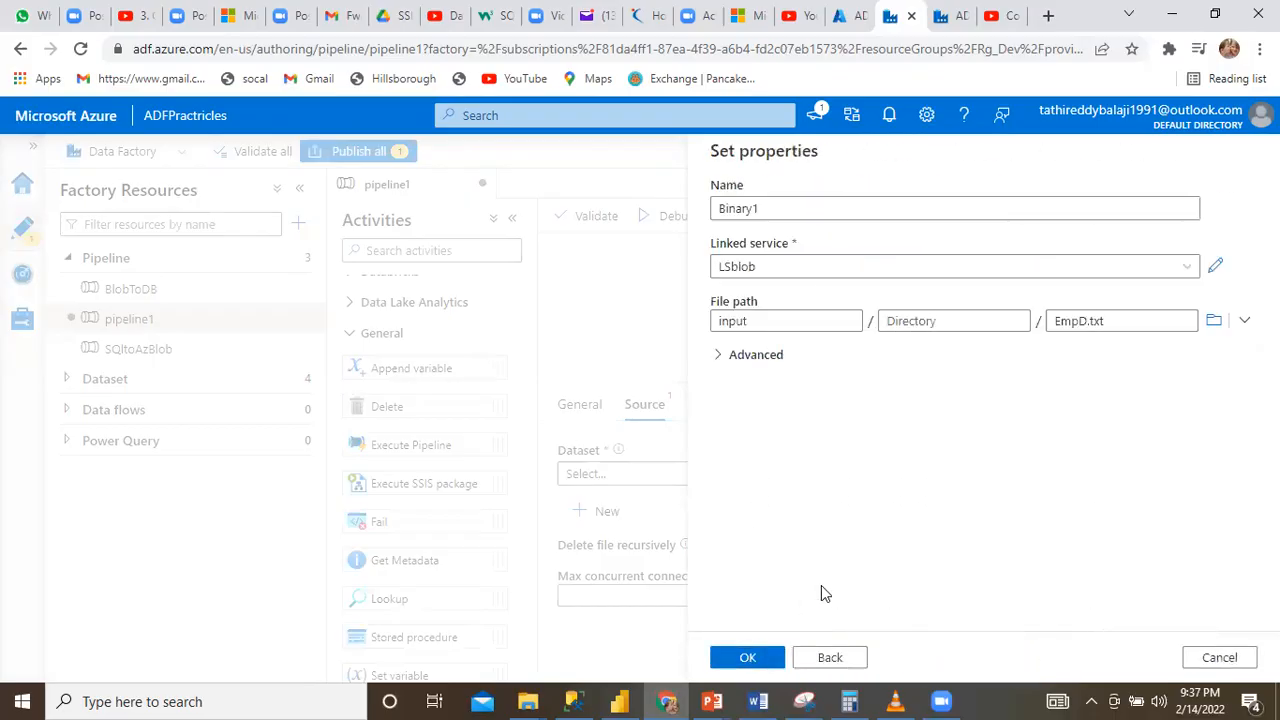
click(750, 660)
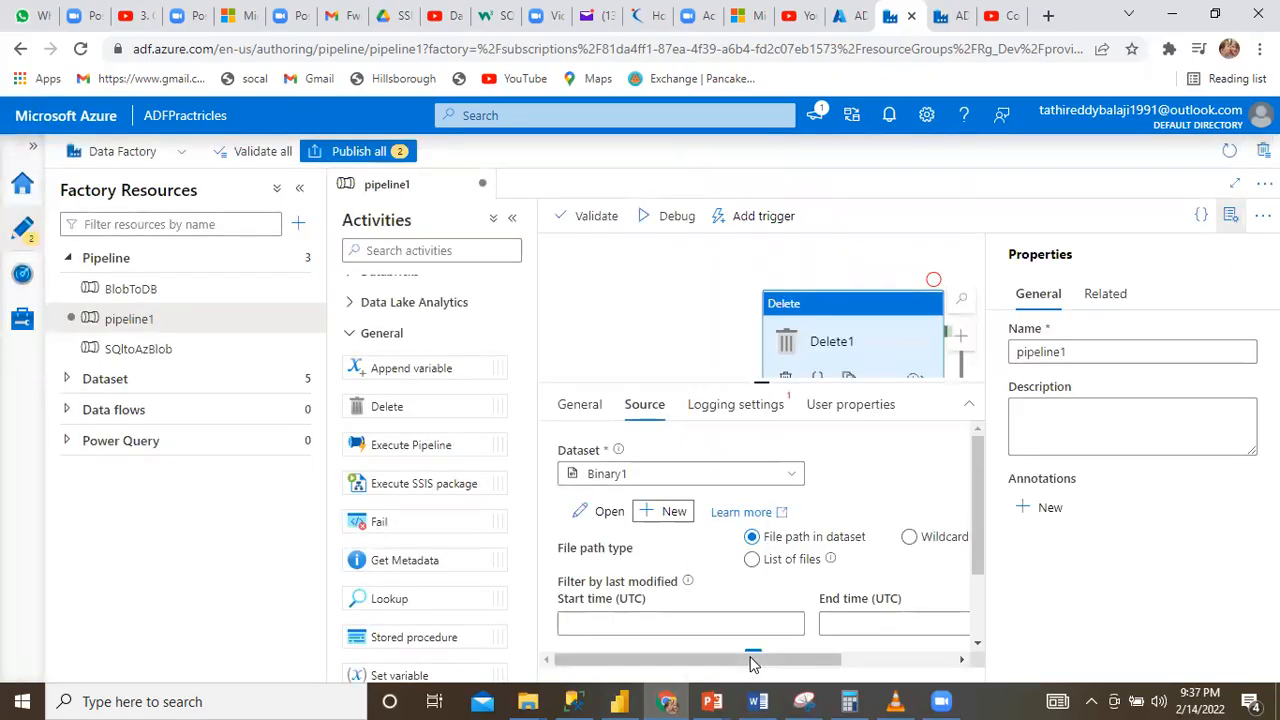
Step: Disable logging for the Delete1 activity and run pipeline1 in debug mode
click(674, 220)
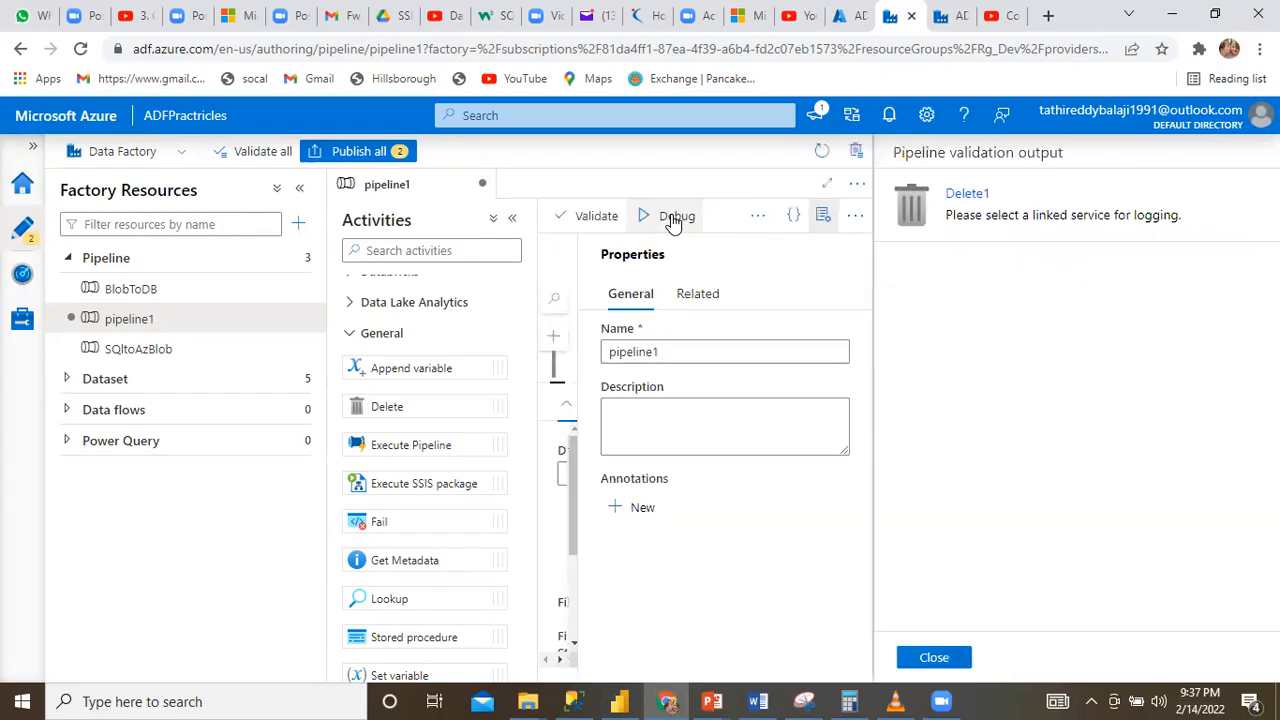
click(935, 659)
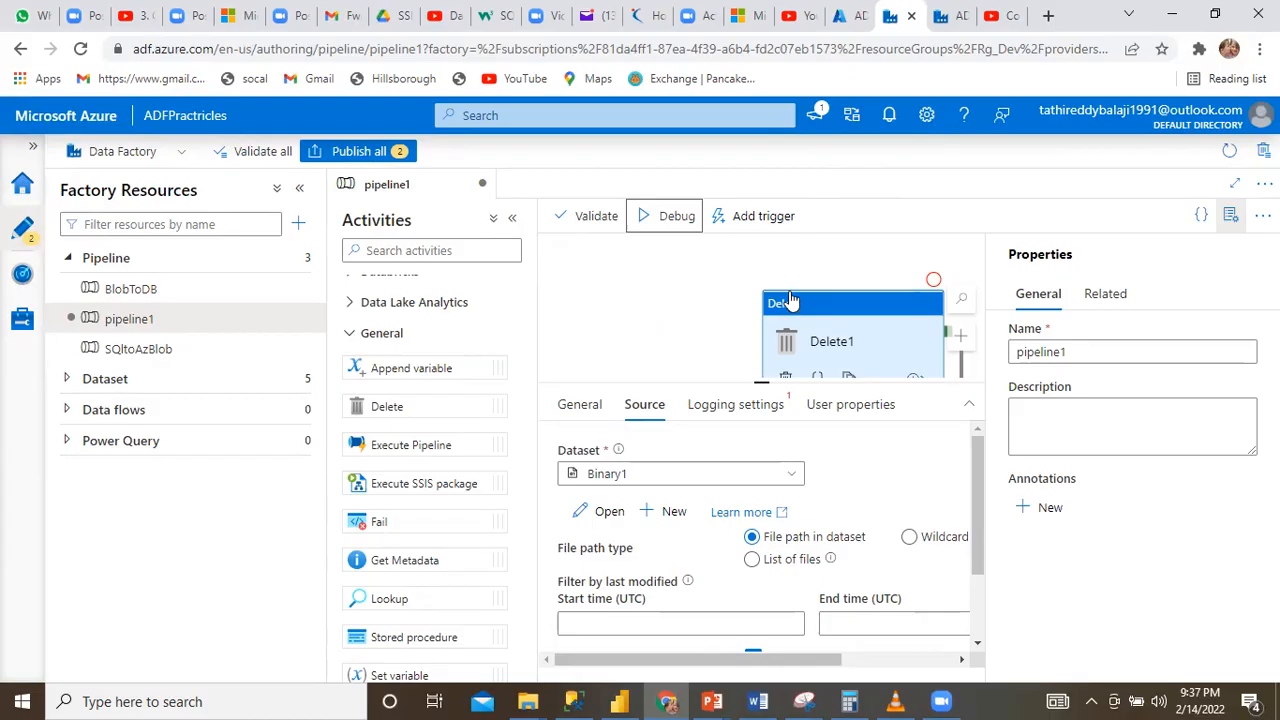
click(735, 405)
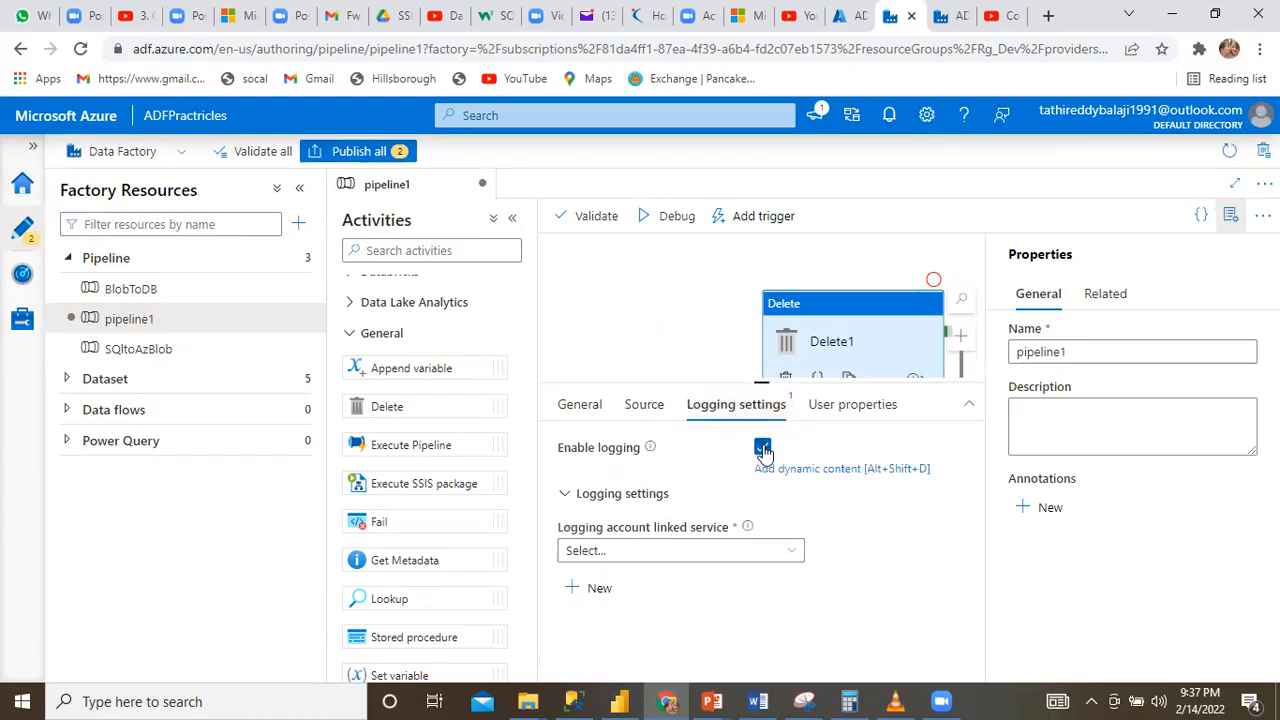
click(762, 448)
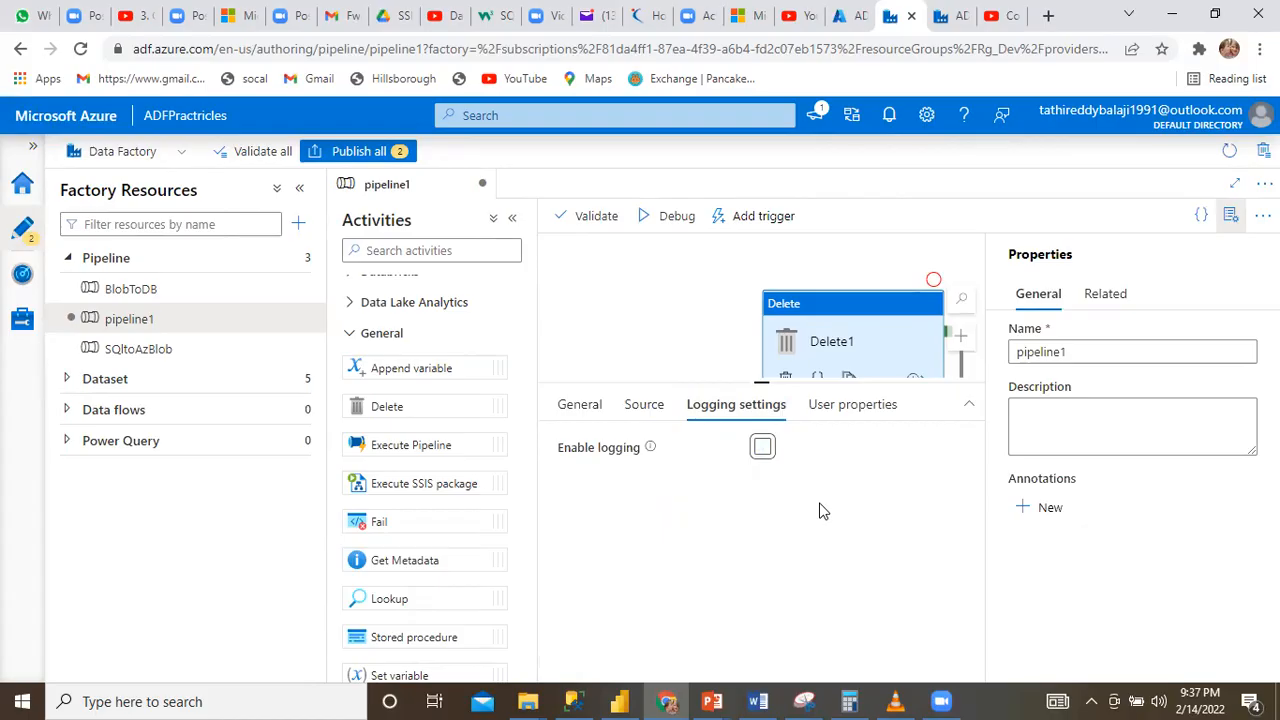
click(672, 220)
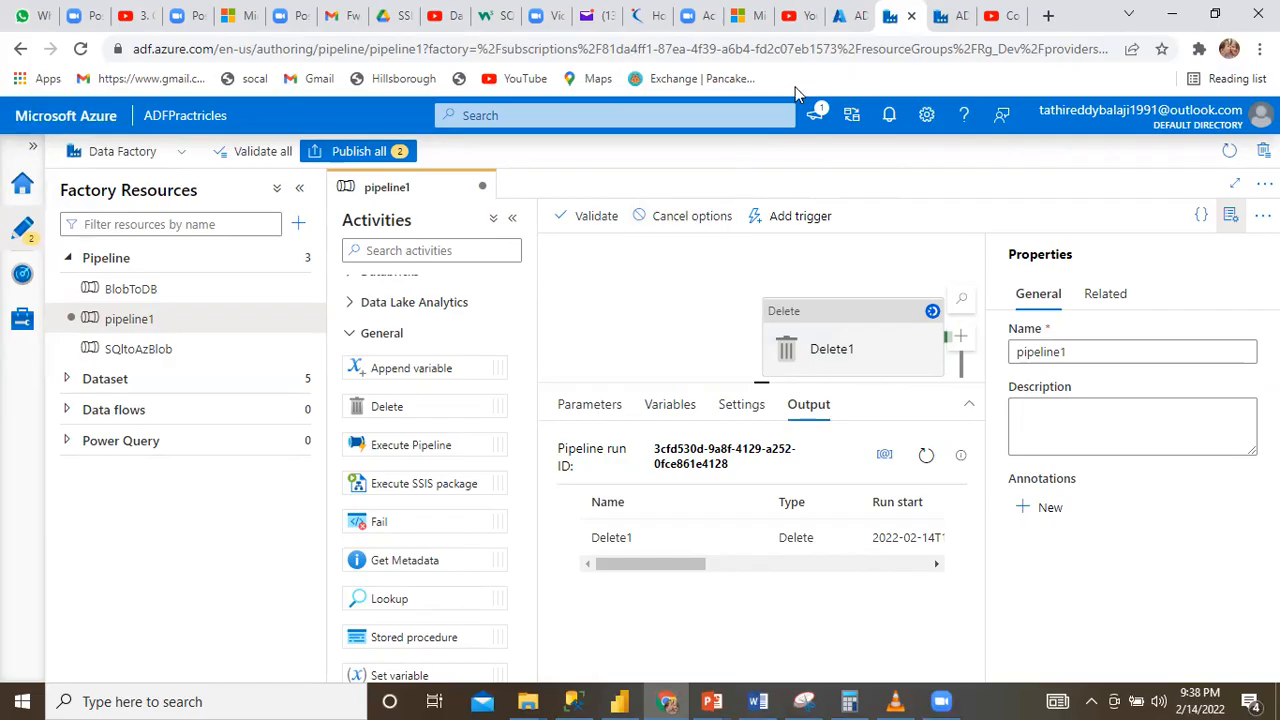
Step: Switch to the Azure portal and inspect the contents of the input container in the sgmovieefiledata storage account
click(848, 16)
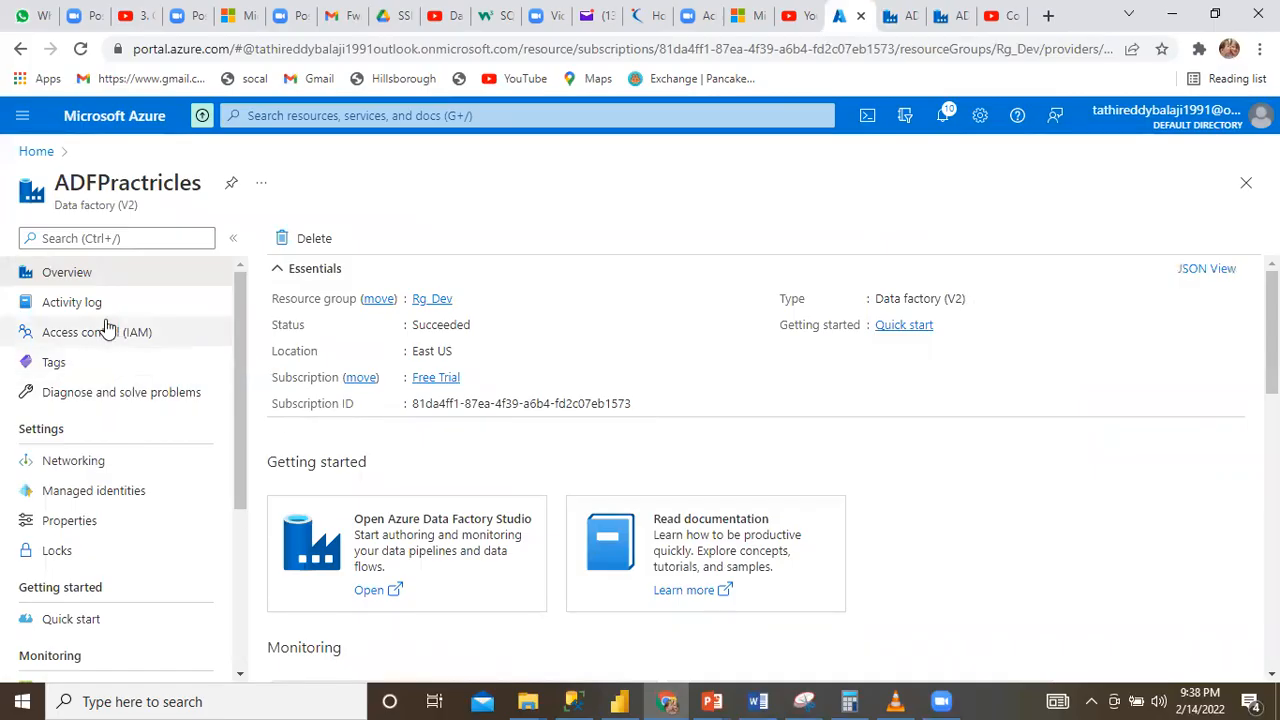
click(38, 152)
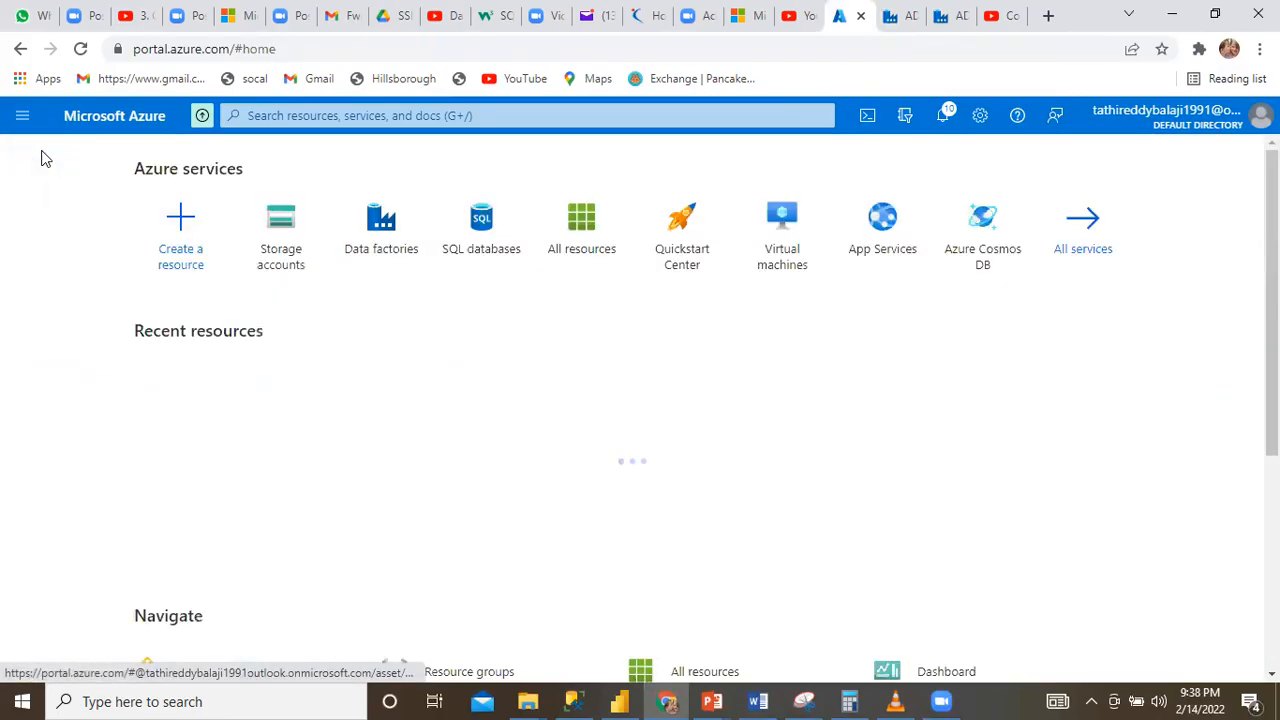
mouse_move(290, 268)
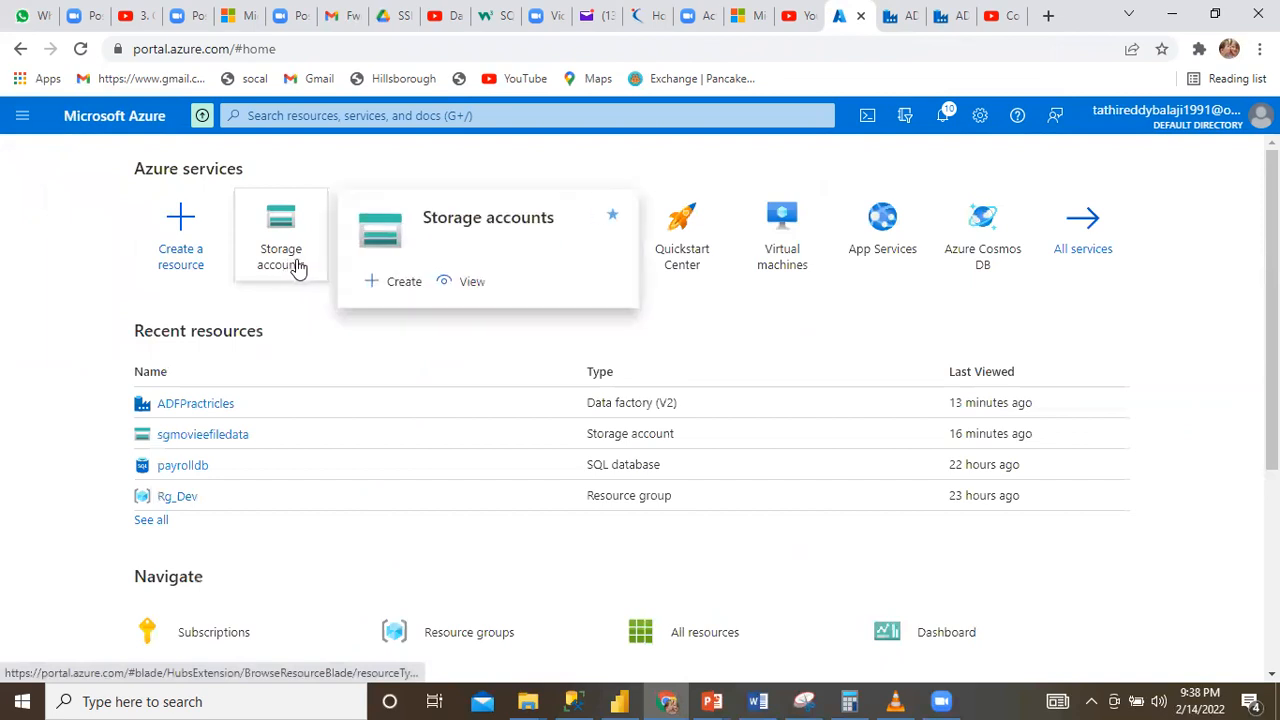
click(213, 440)
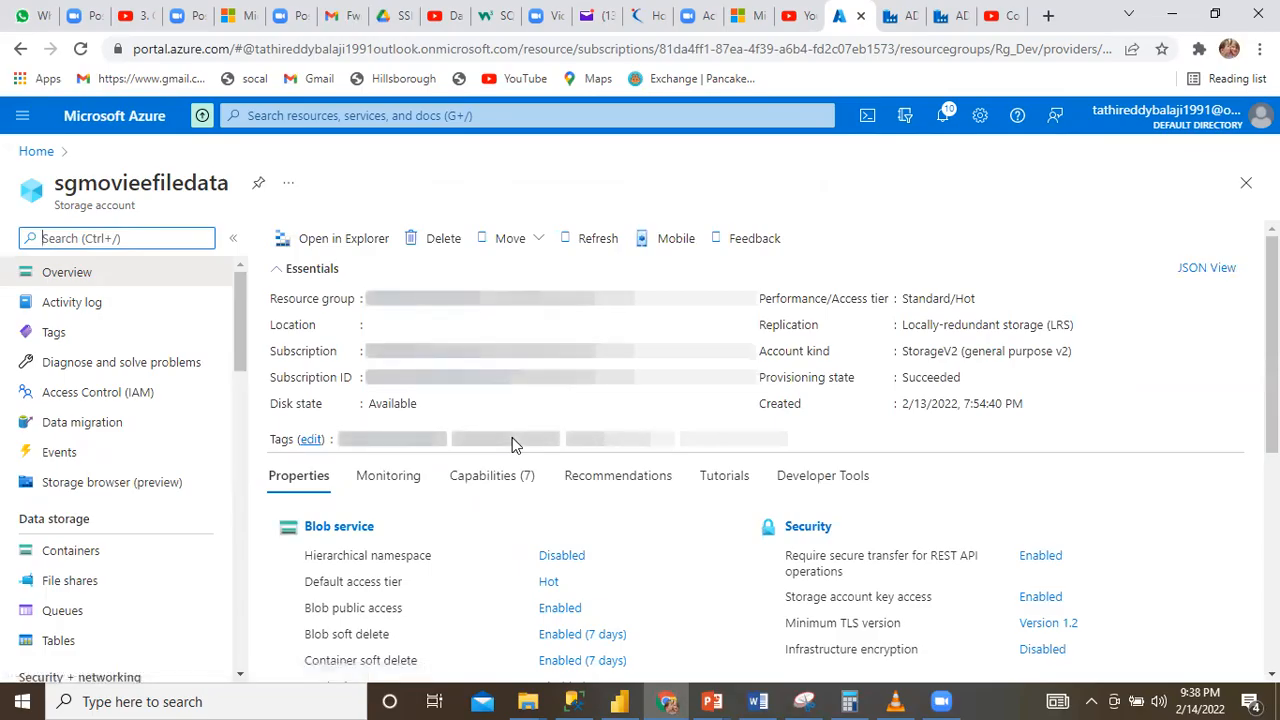
click(70, 551)
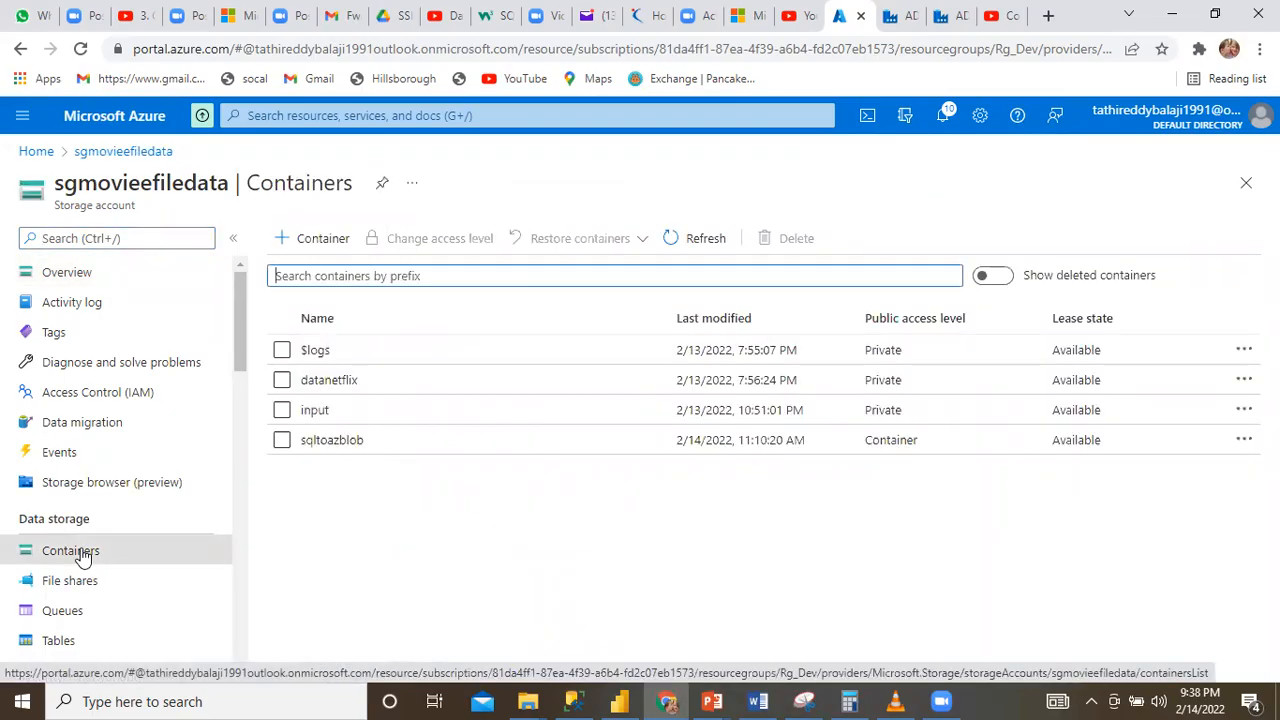
click(315, 412)
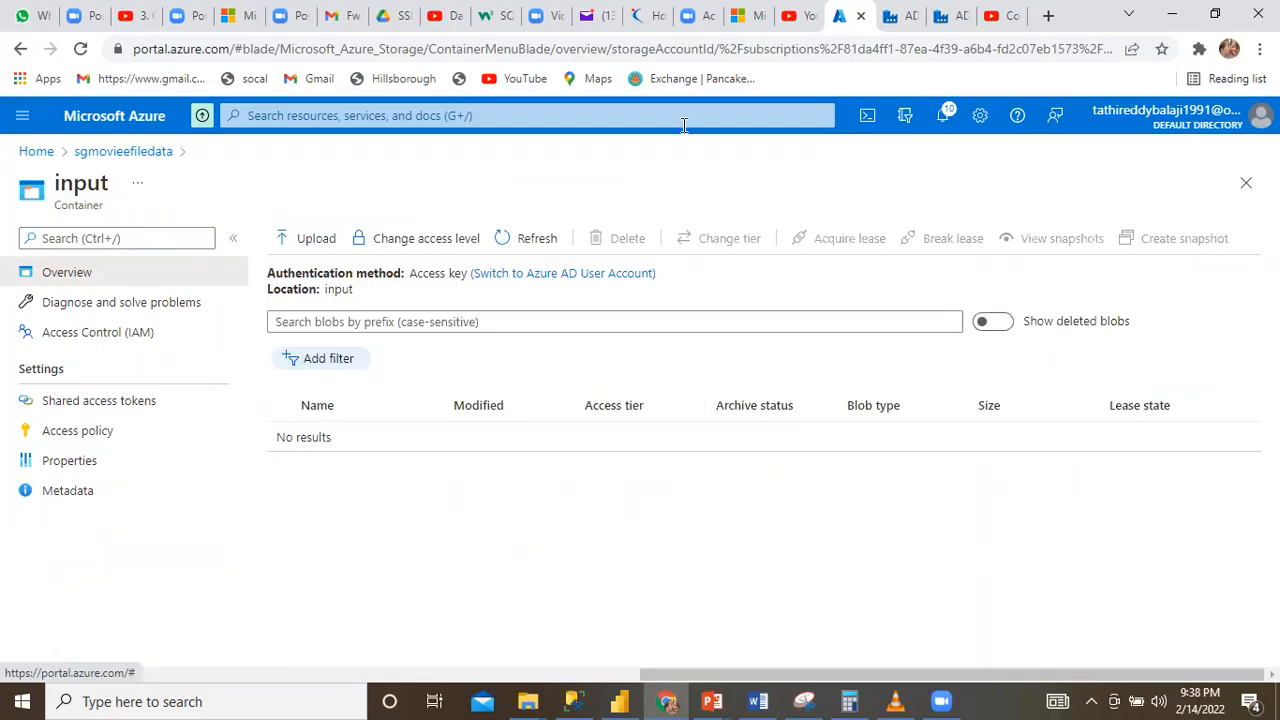
Step: Switch back to Data Factory Studio and create a new pipeline named plexcutepipeline
key(ctrl+Tab)
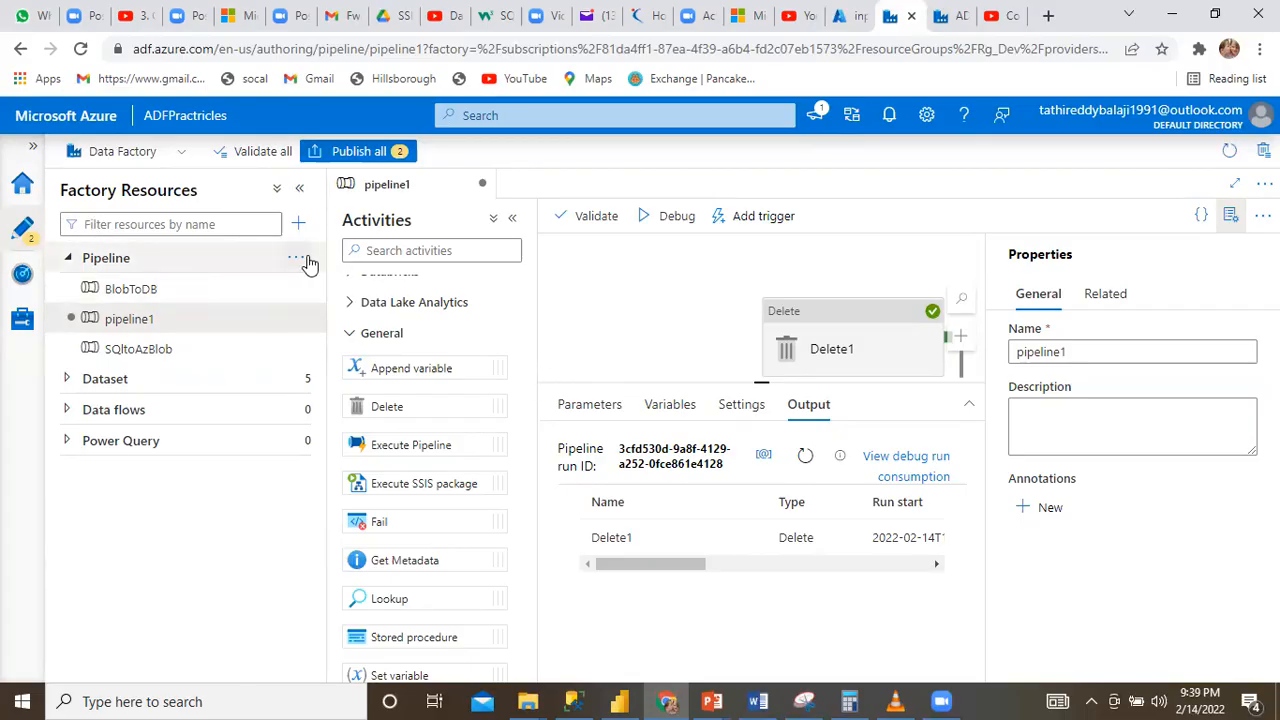
click(302, 259)
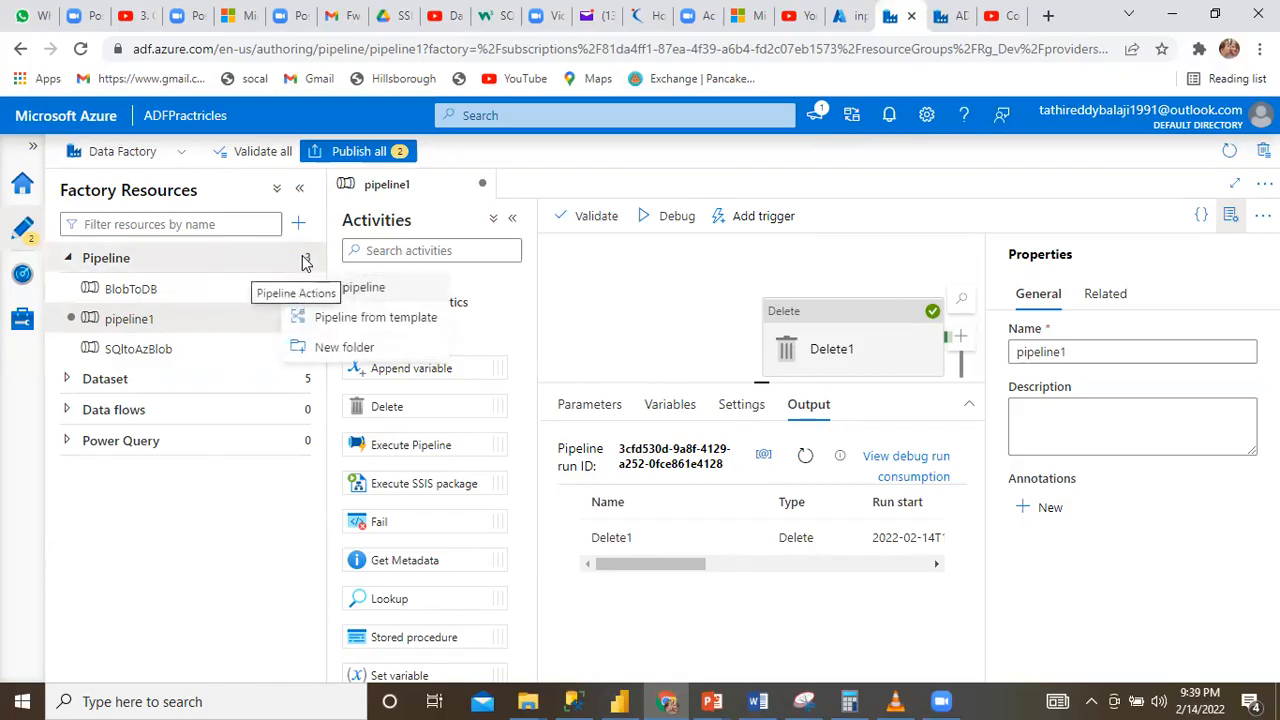
click(350, 288)
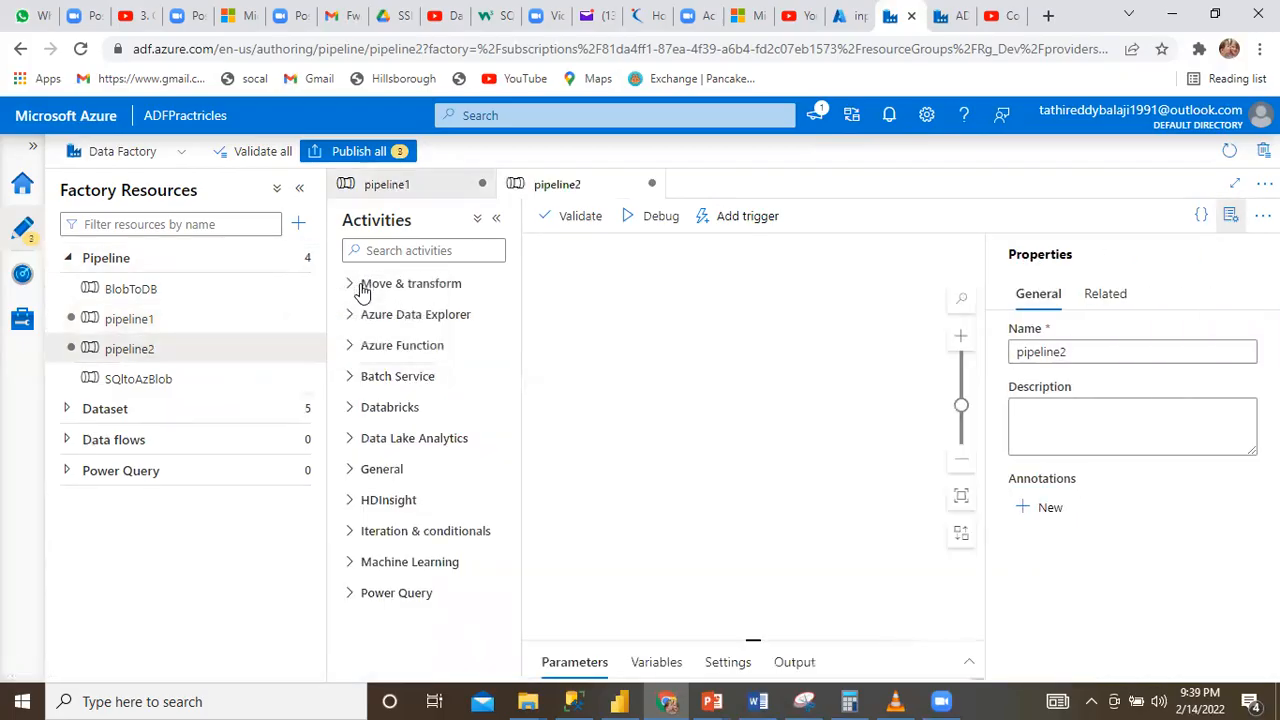
click(1072, 352)
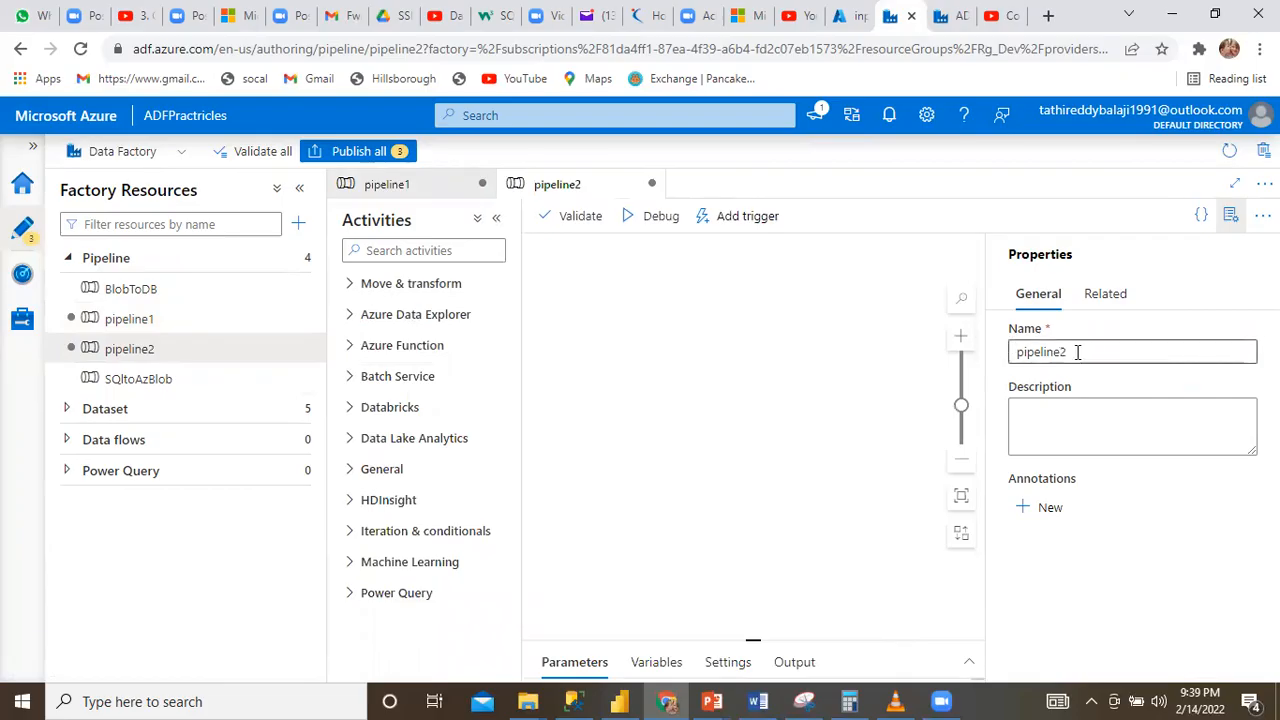
click(1077, 352)
key(BackSpace)
key(BackSpace)
key(BackSpace)
key(BackSpace)
key(BackSpace)
key(BackSpace)
key(BackSpace)
key(BackSpace)
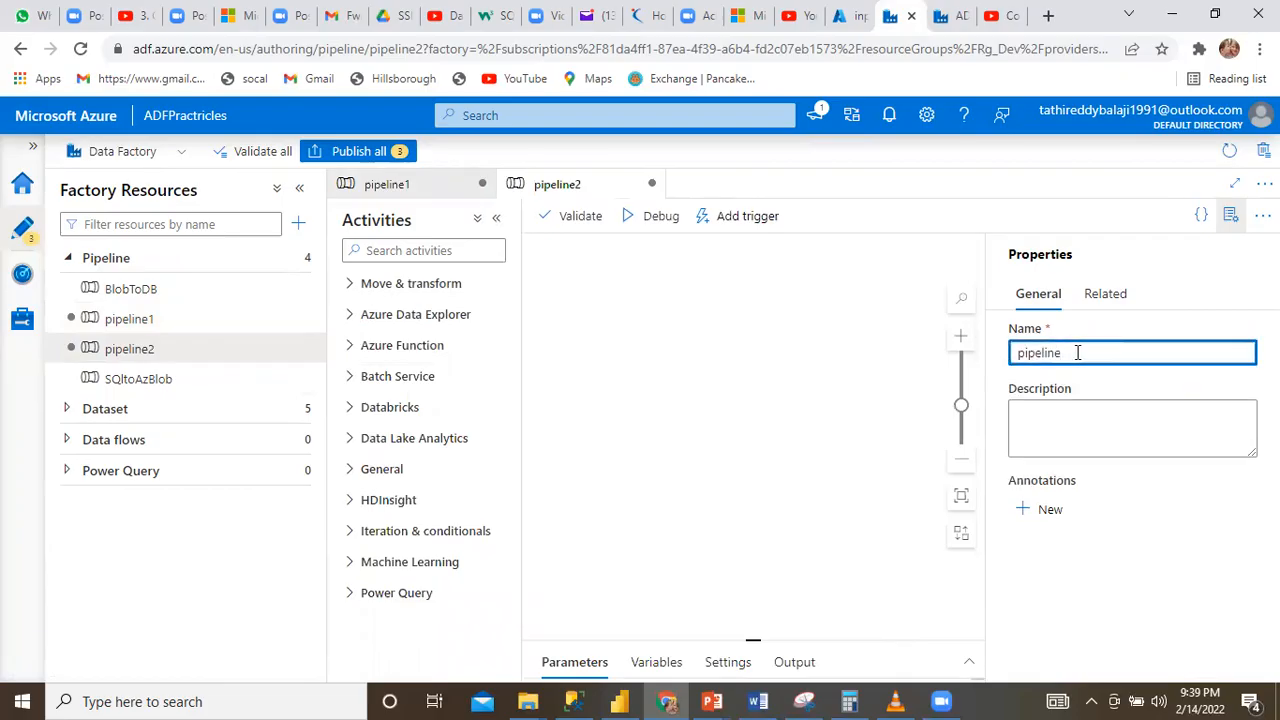
text(lexcut)
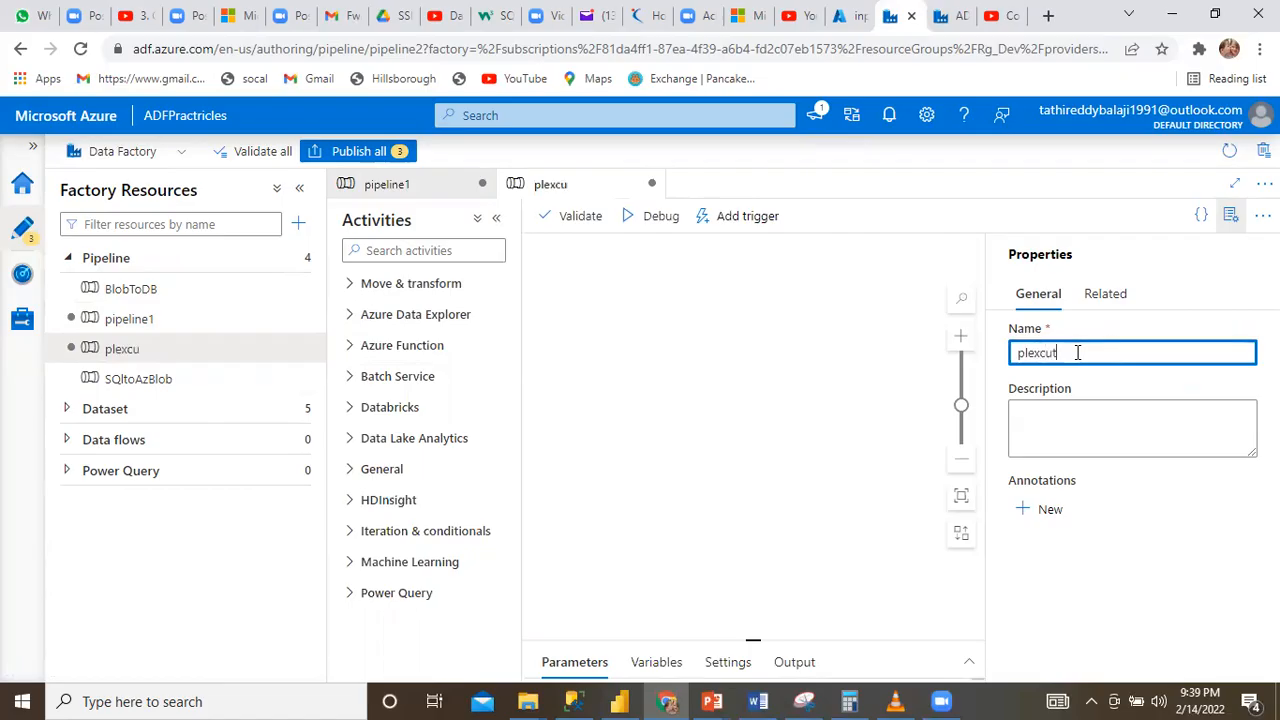
text(epipeline)
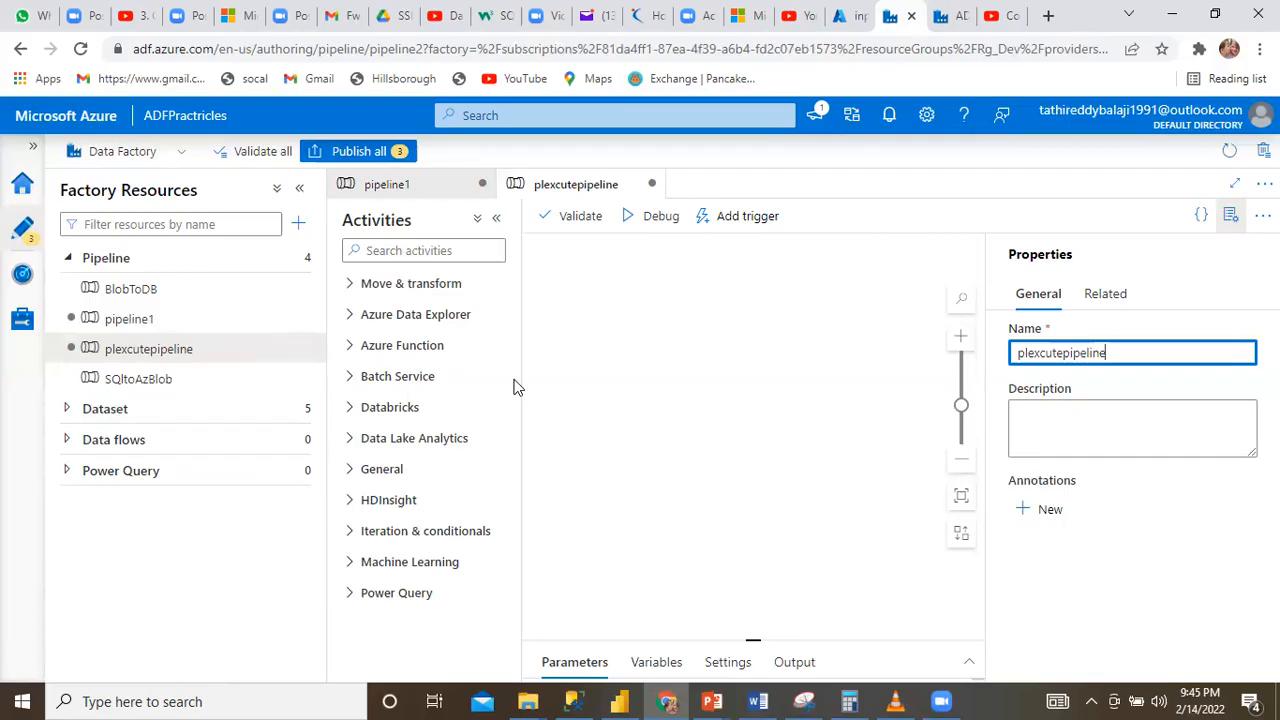
Step: Add an Execute Pipeline activity from the General group to plexcutepipeline and enlarge its configuration pane
click(349, 470)
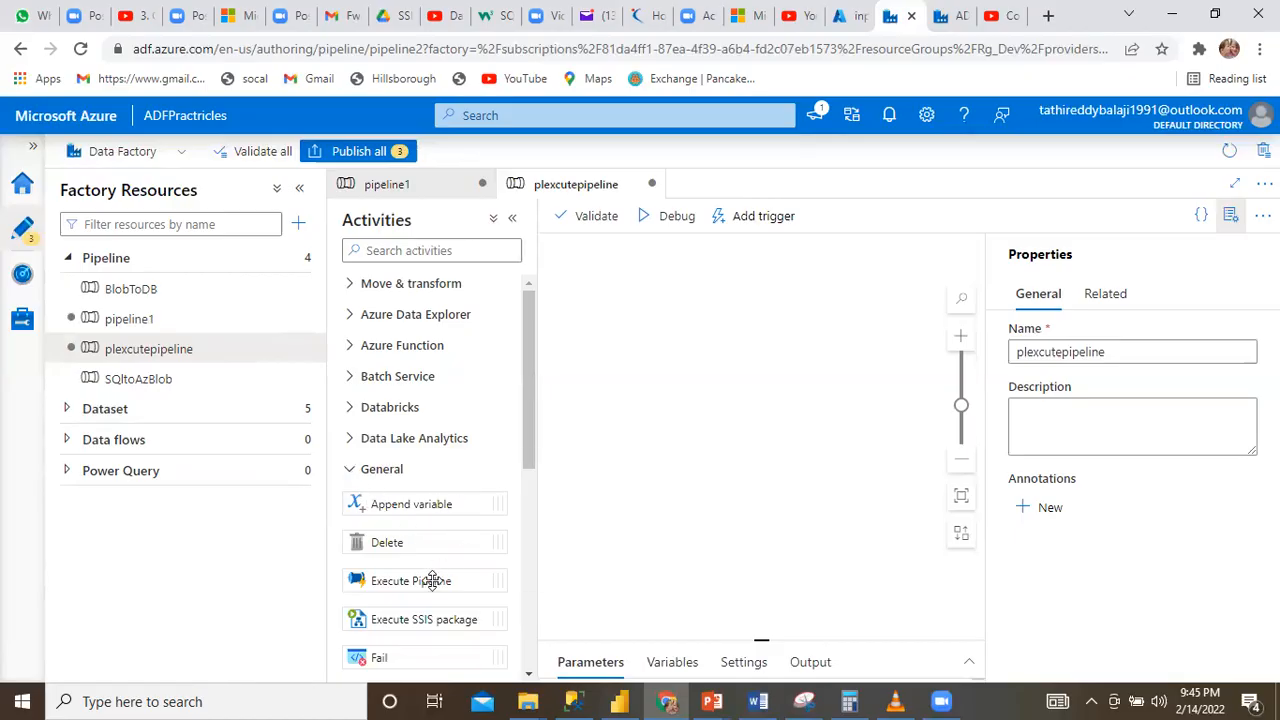
drag(432, 580, 736, 342)
drag(761, 628, 768, 413)
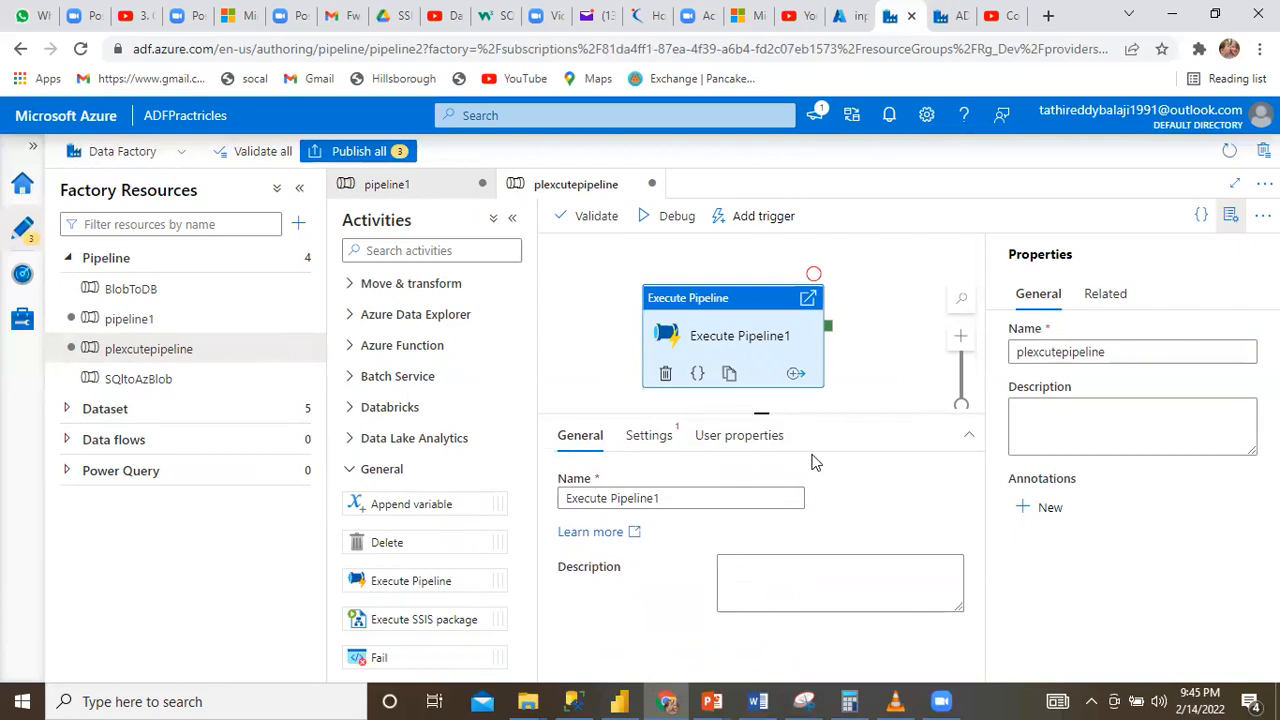
click(967, 437)
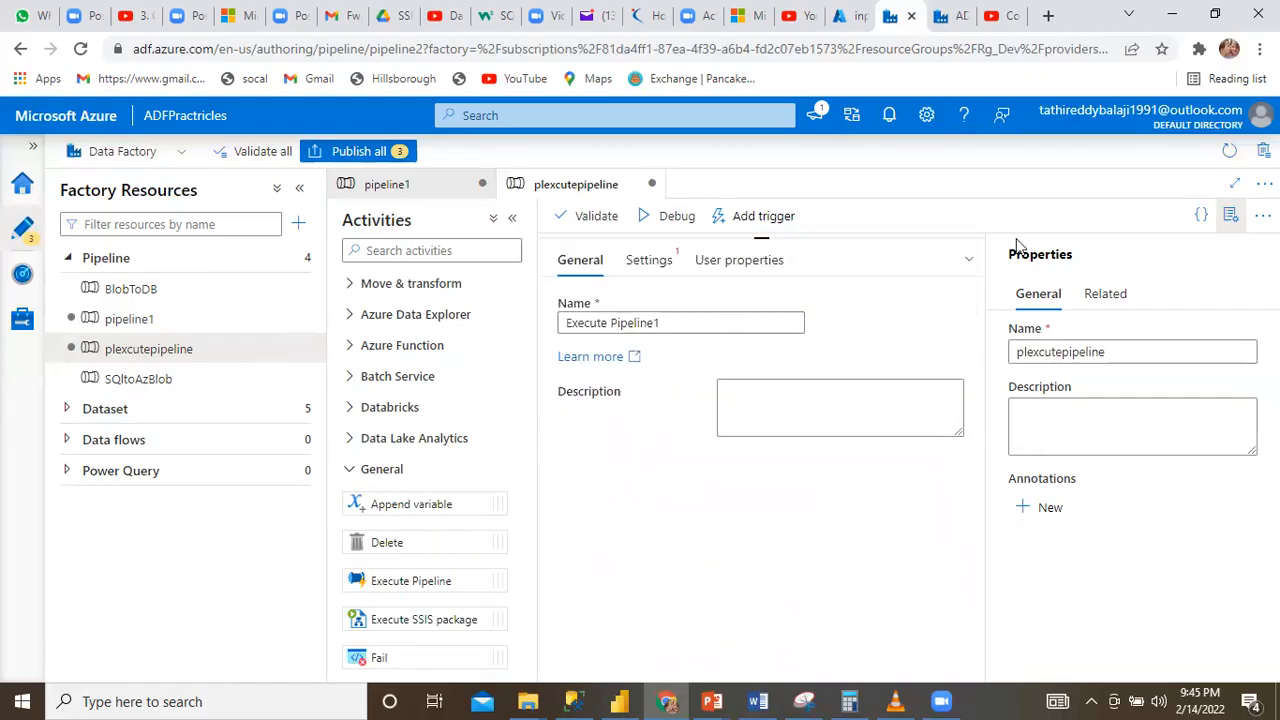
Step: Set SQltoAzBlob as the invoked pipeline of the Execute Pipeline1 activity
click(967, 262)
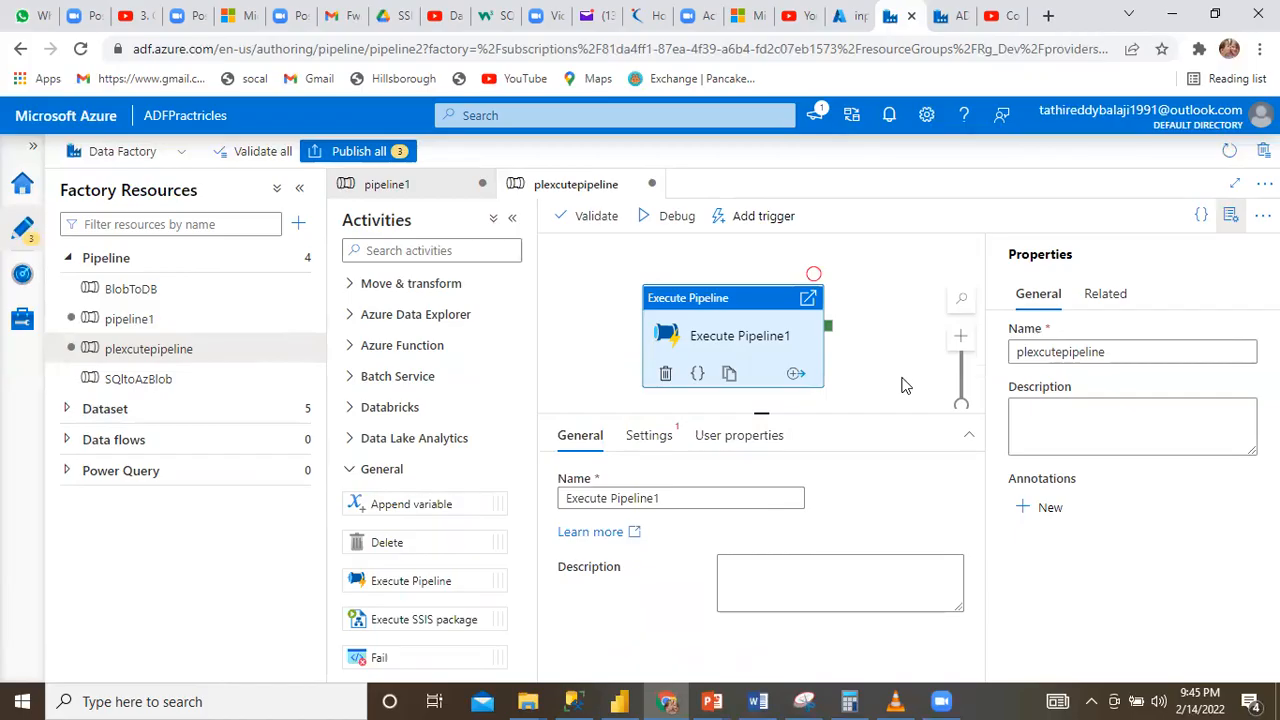
click(638, 440)
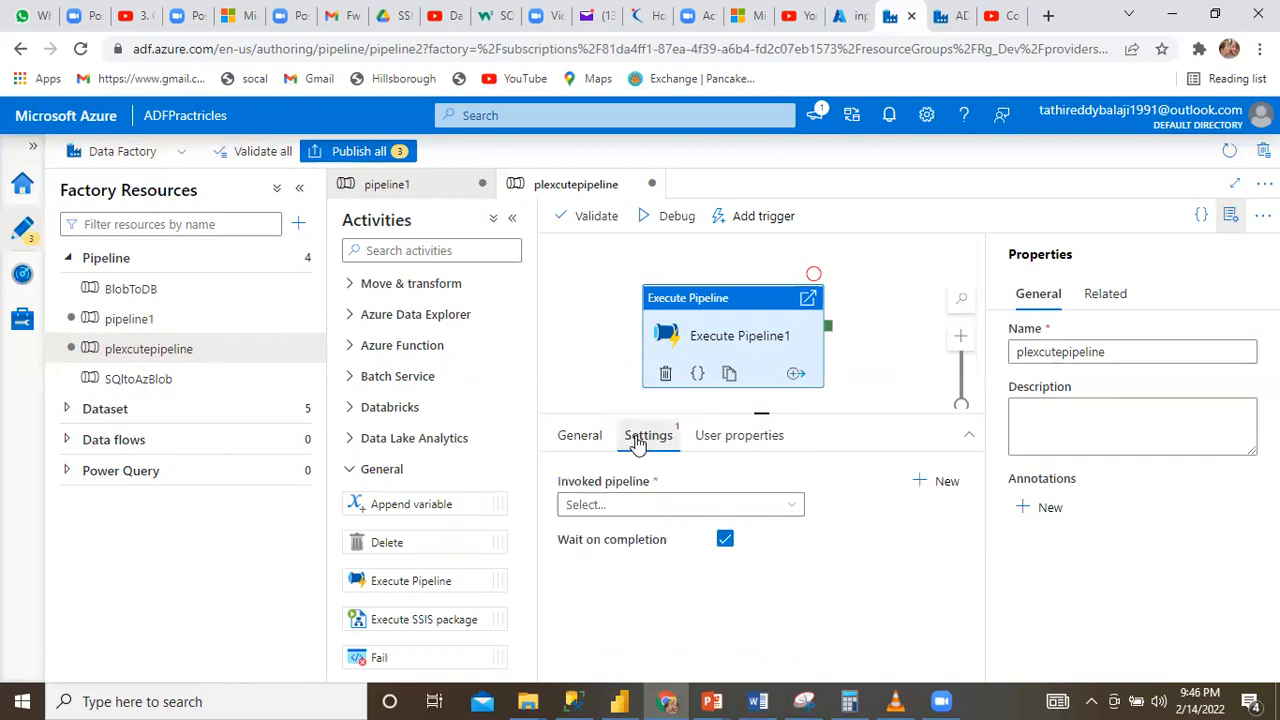
click(800, 512)
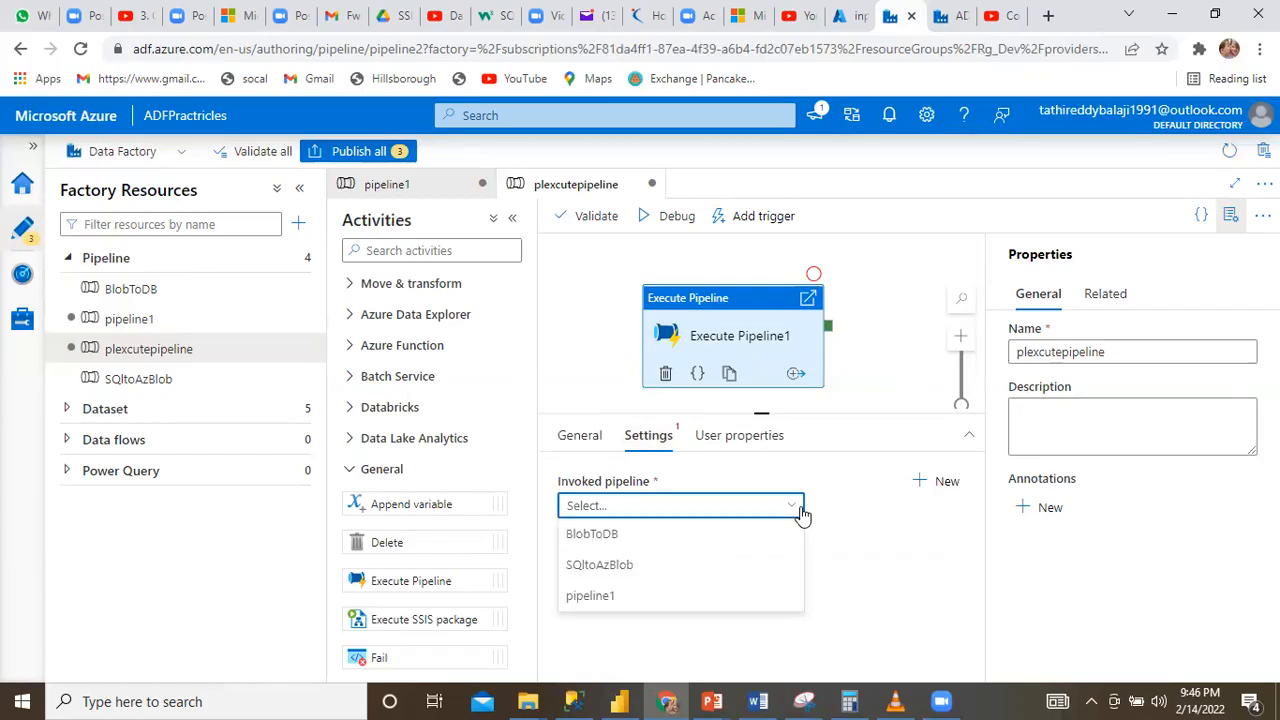
click(748, 566)
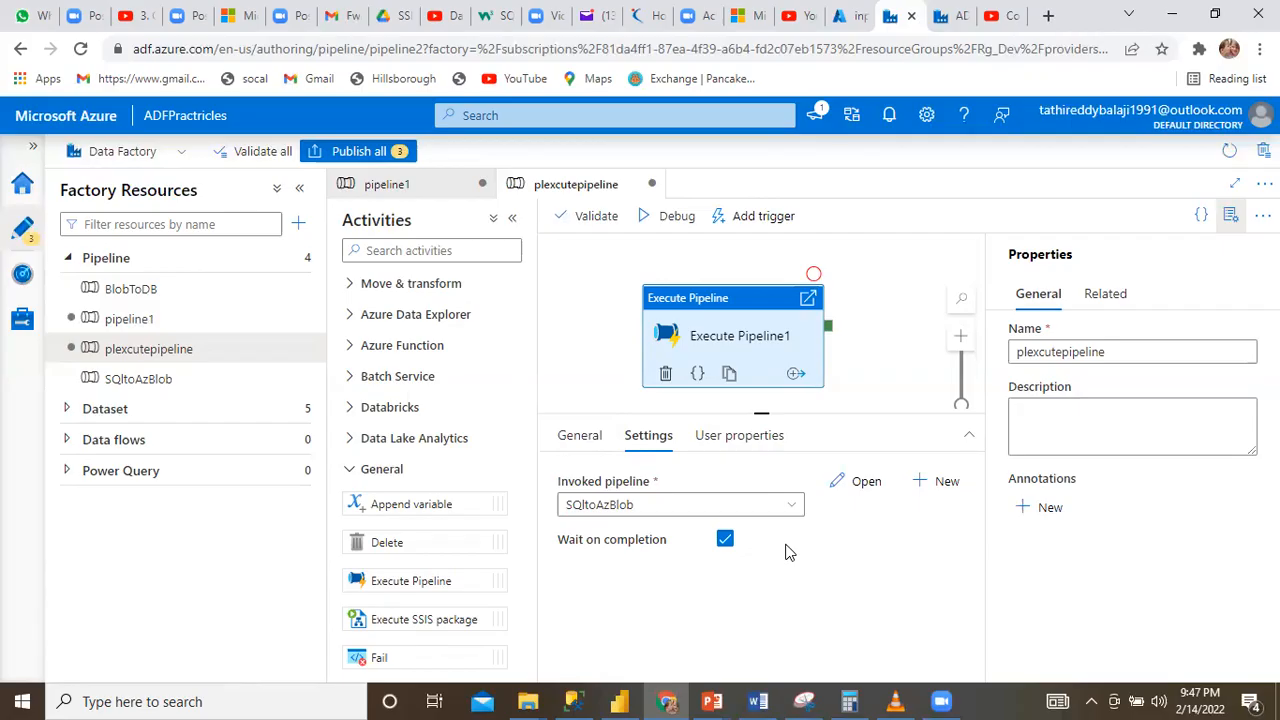
Step: Run plexcutepipeline in debug mode and check the status of its Execute Pipeline1 activity run
click(677, 217)
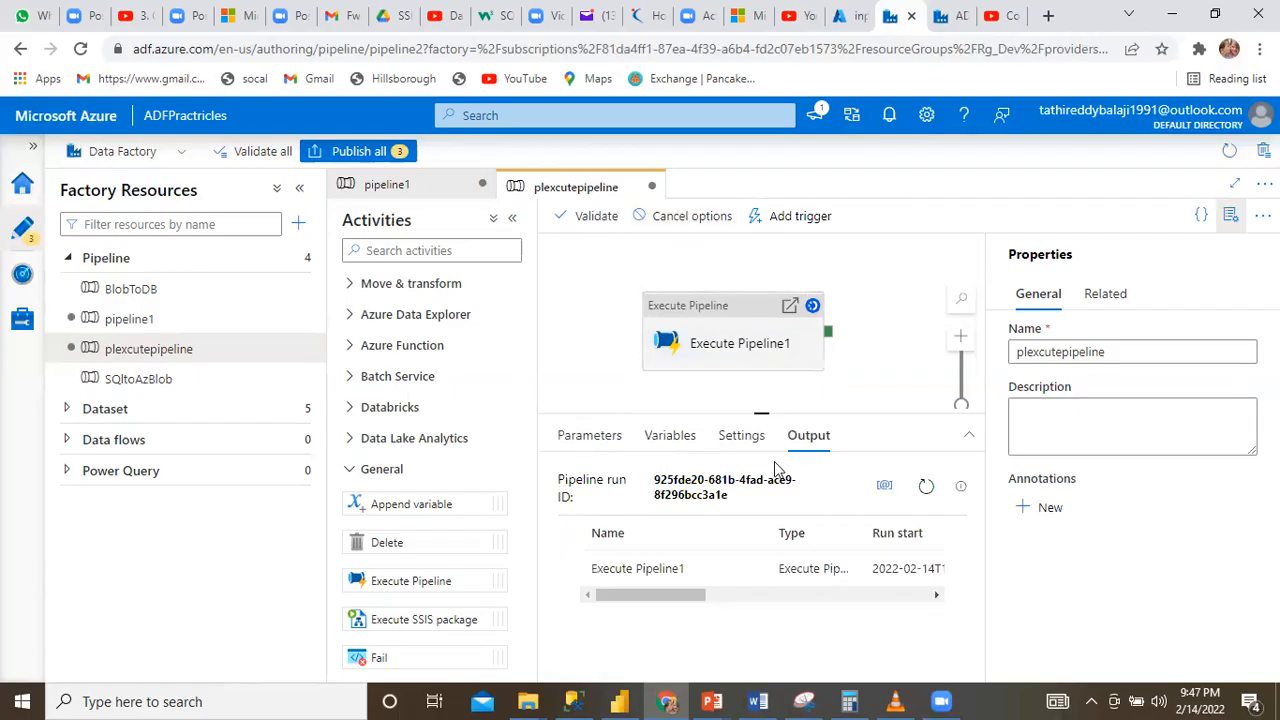
click(937, 595)
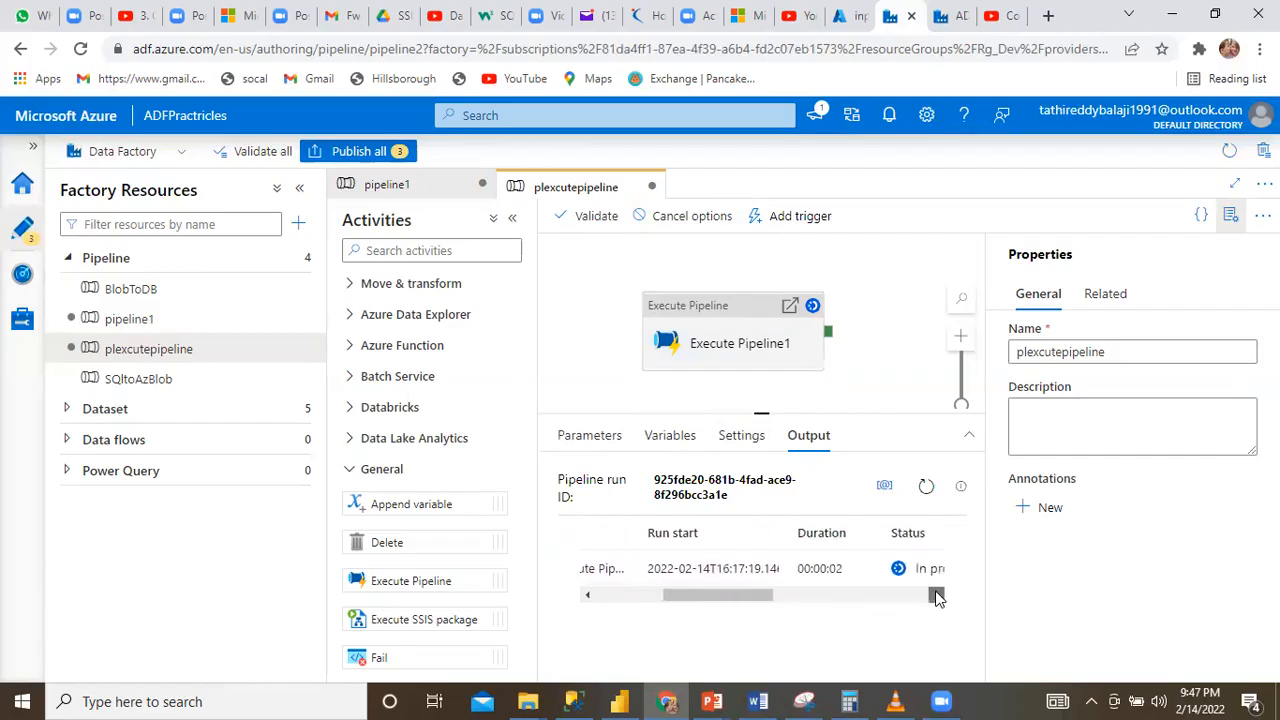
drag(938, 596, 939, 597)
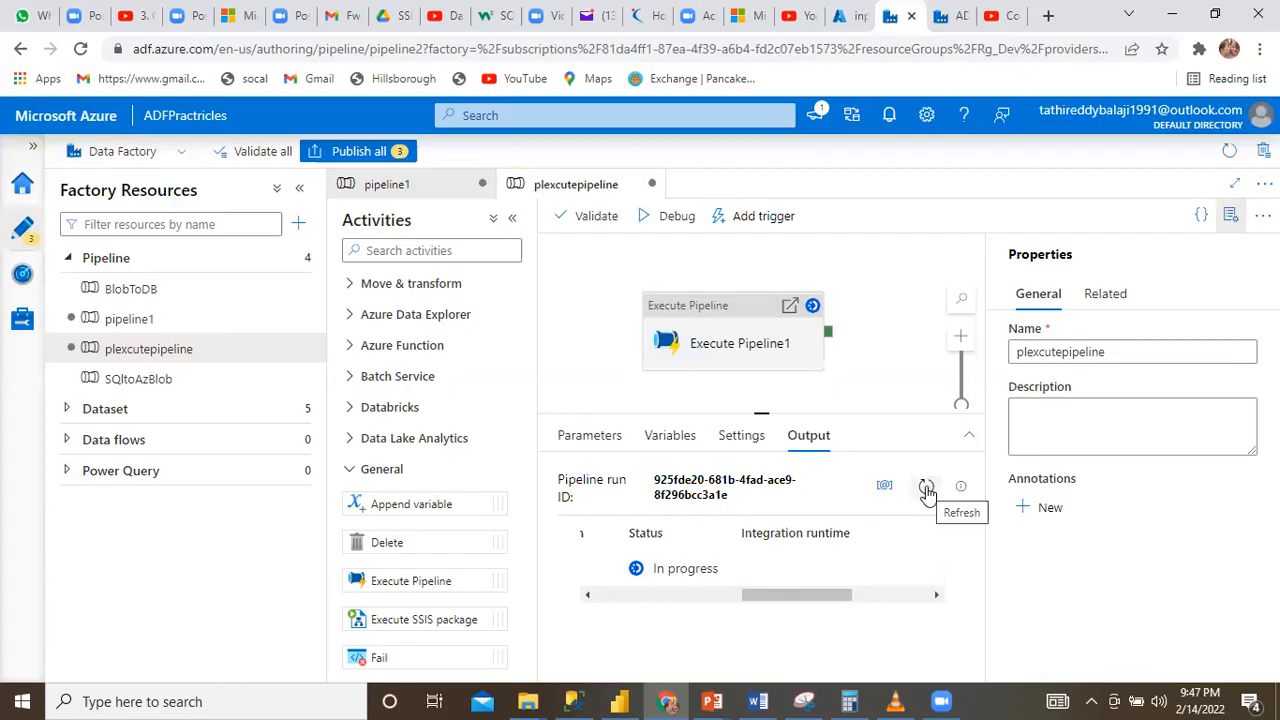
click(926, 488)
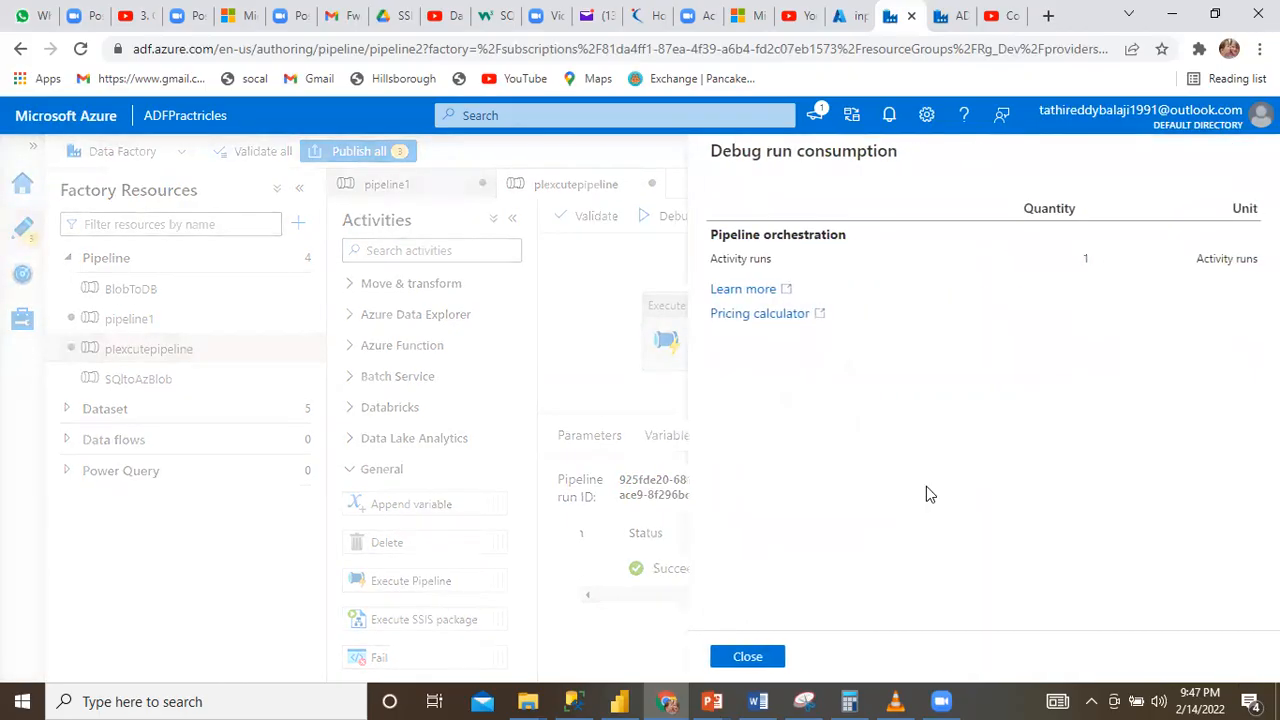
click(748, 657)
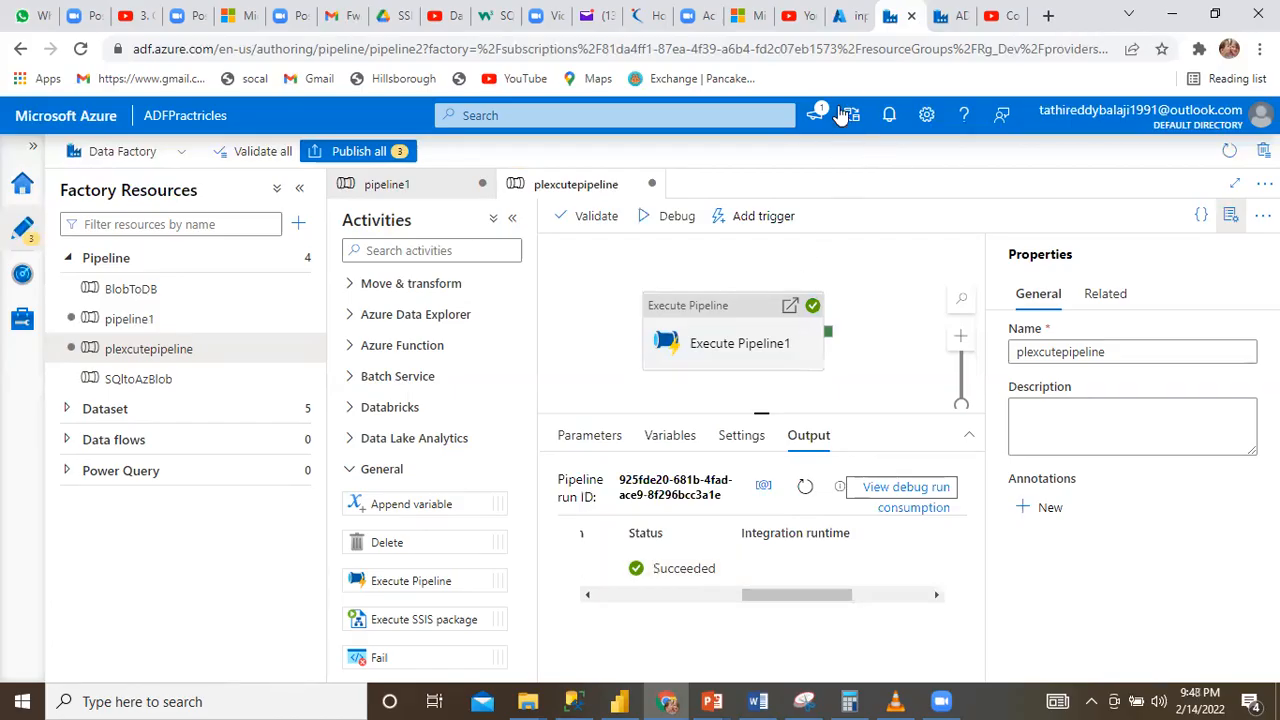
Step: Switch to the Azure portal and inspect the contents of the sqltoazblob container in the sgmovieefiledata storage account
click(848, 15)
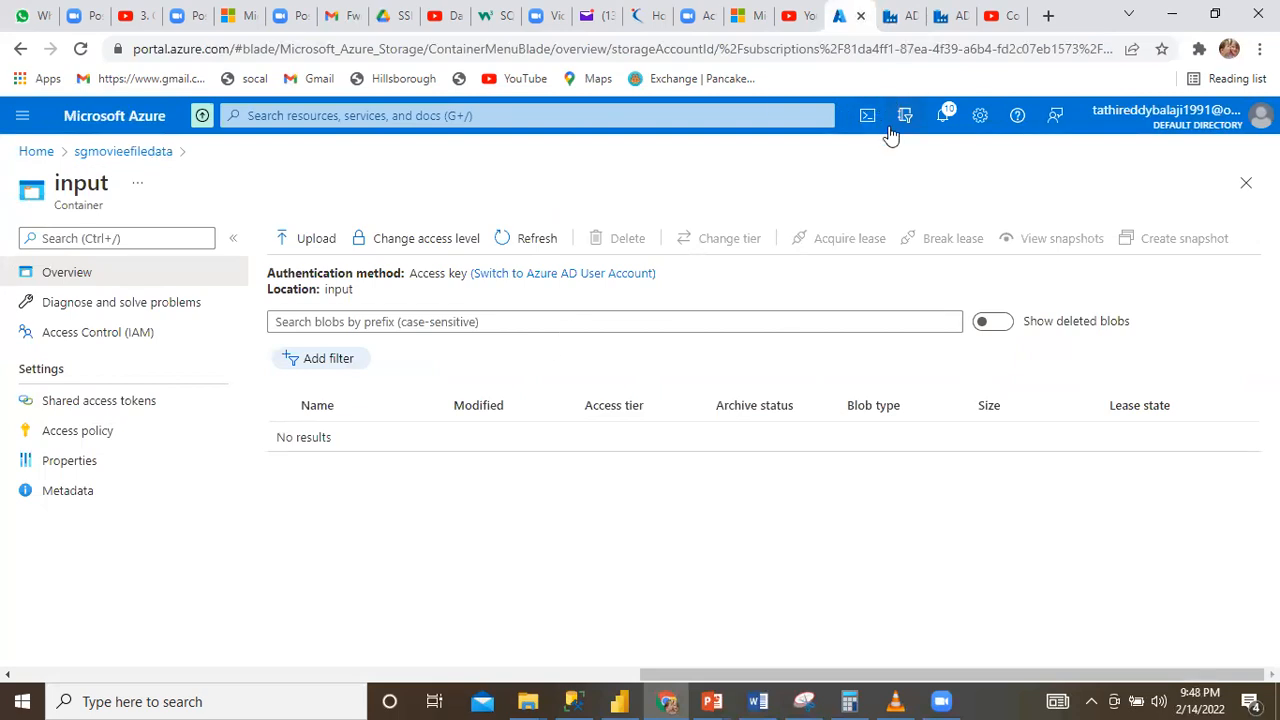
click(512, 243)
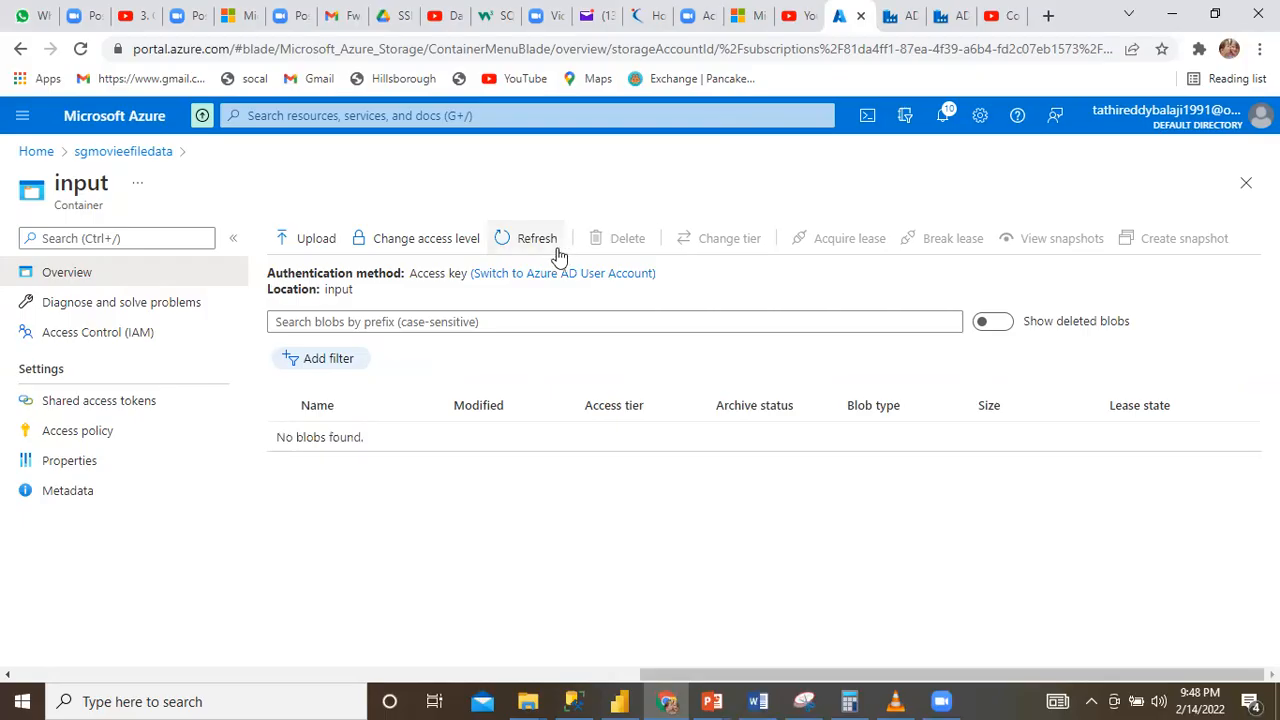
click(36, 151)
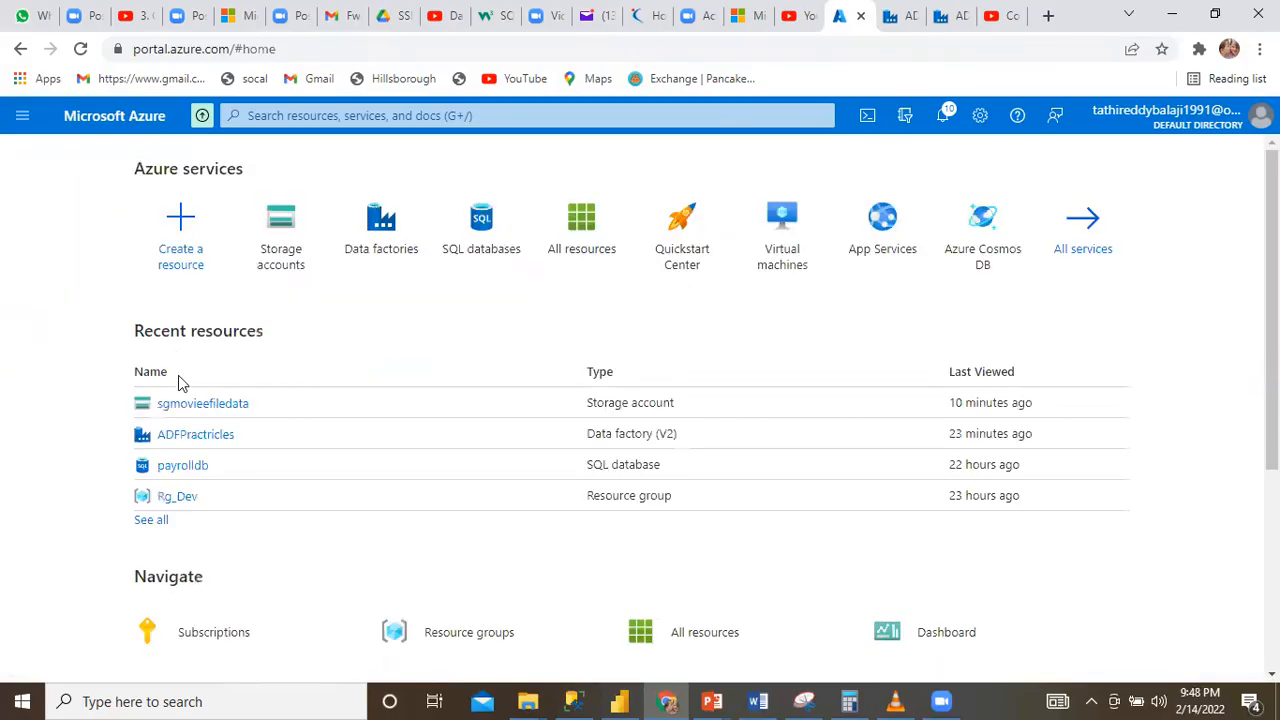
click(190, 408)
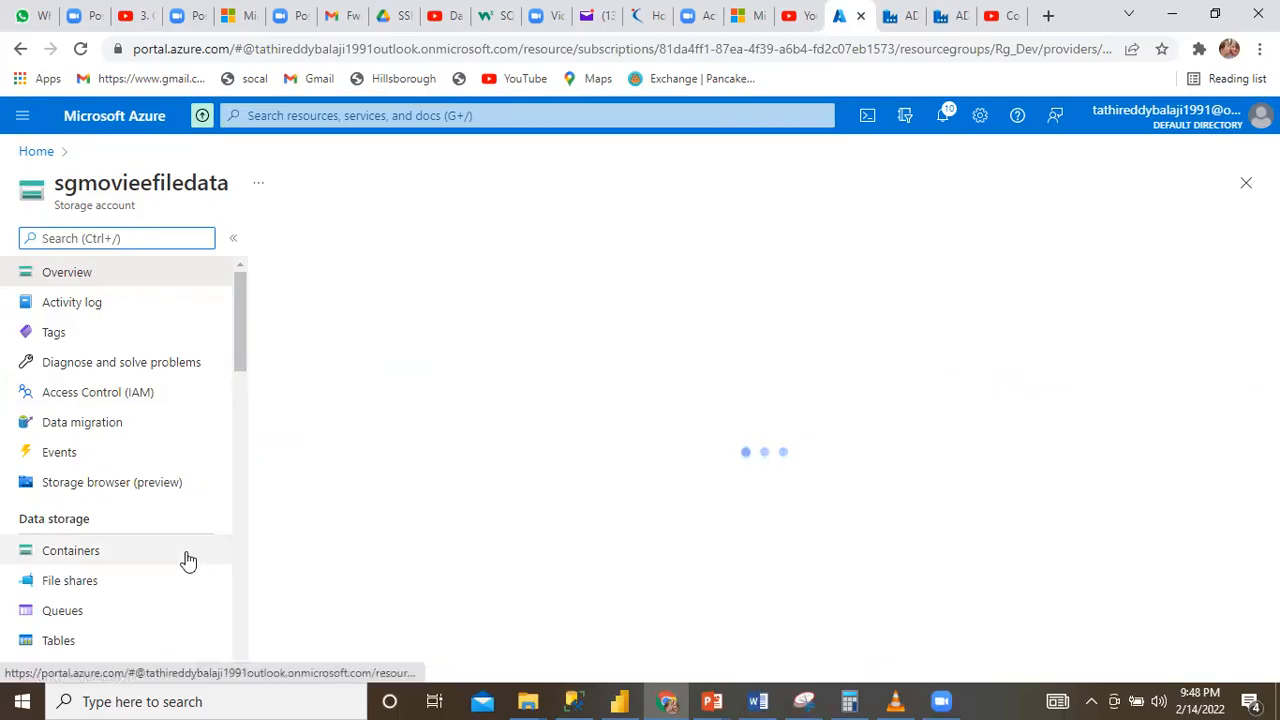
click(123, 557)
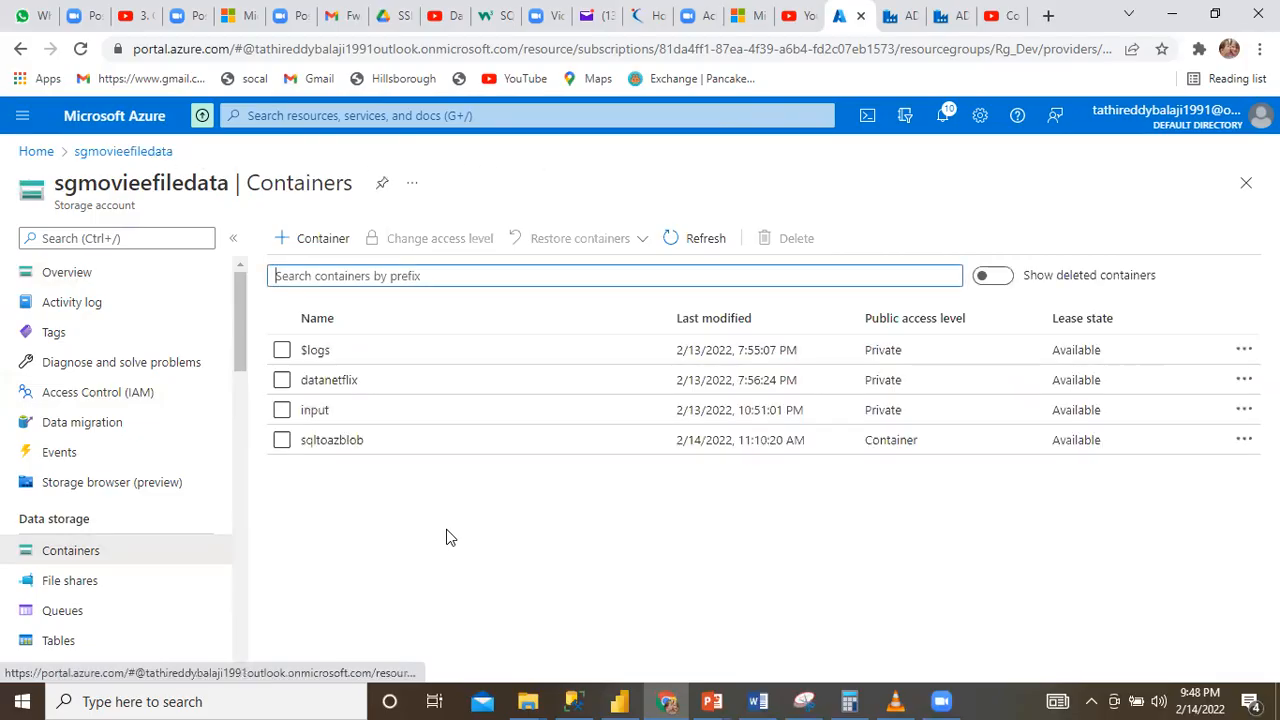
click(343, 441)
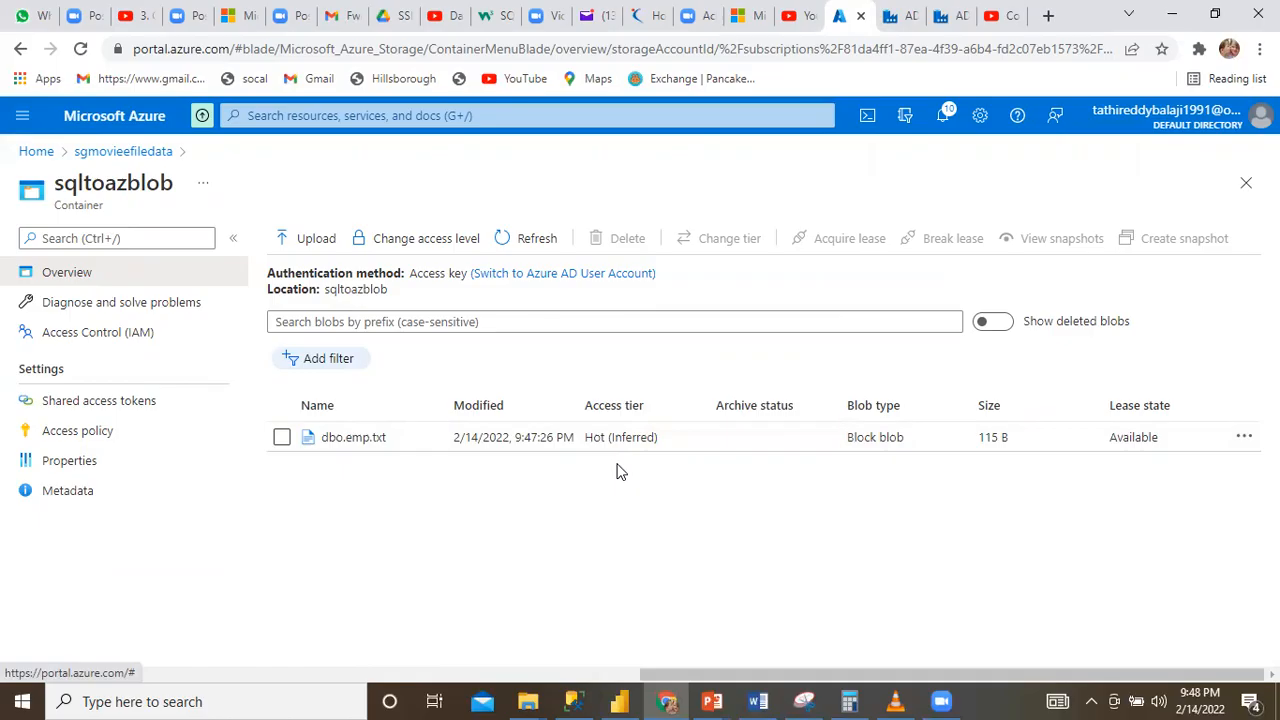
Step: Switch back to Data Factory Studio and publish the pending changes to pipeline1, plexcutepipeline and the Binary1 dataset
click(900, 16)
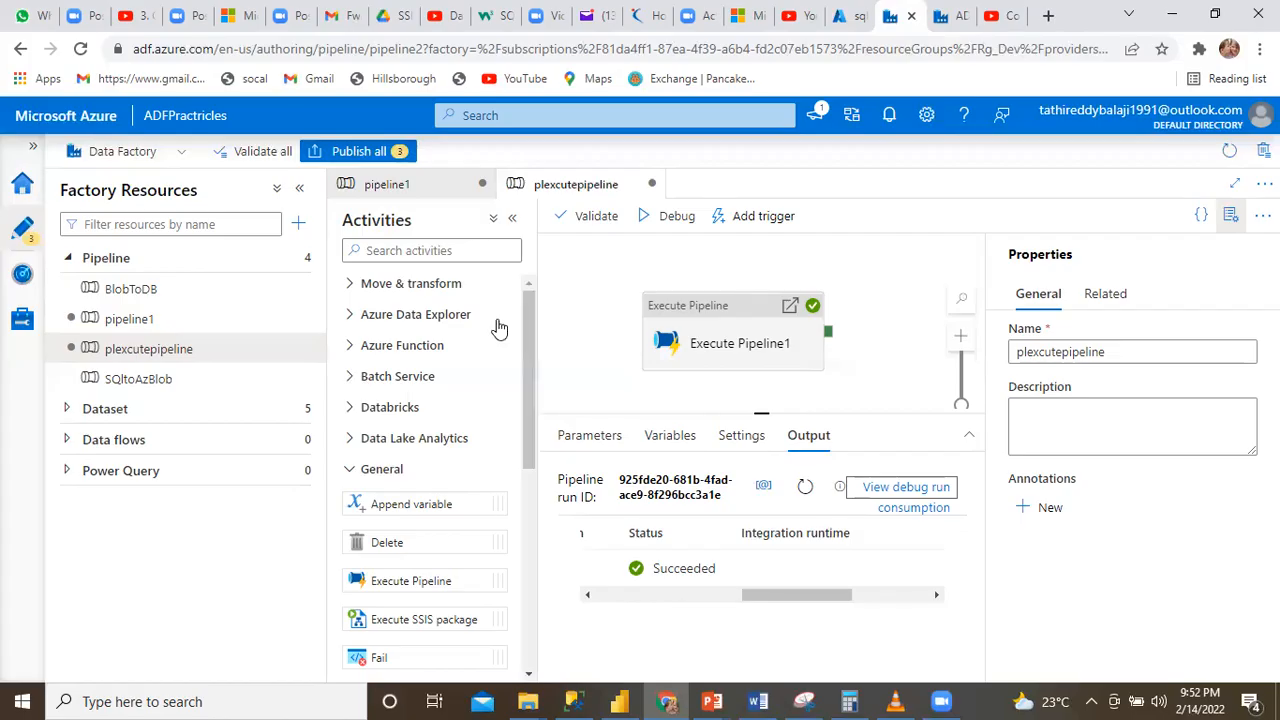
click(371, 158)
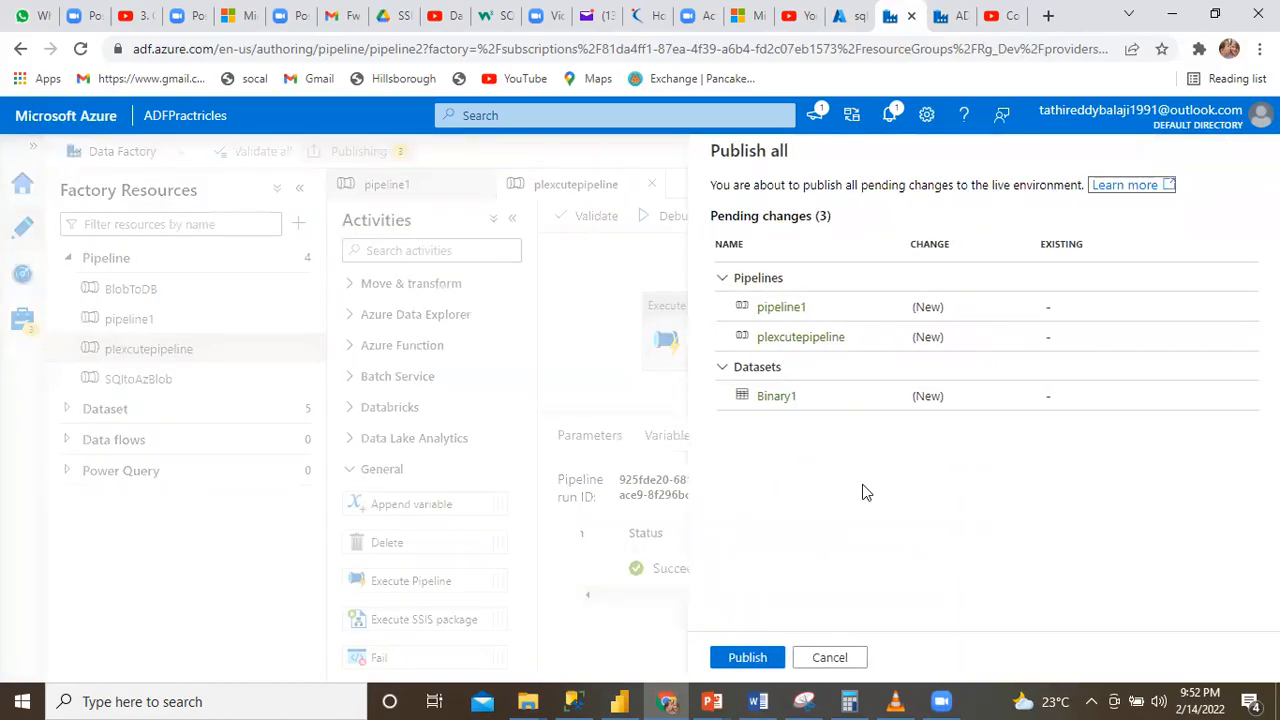
click(748, 660)
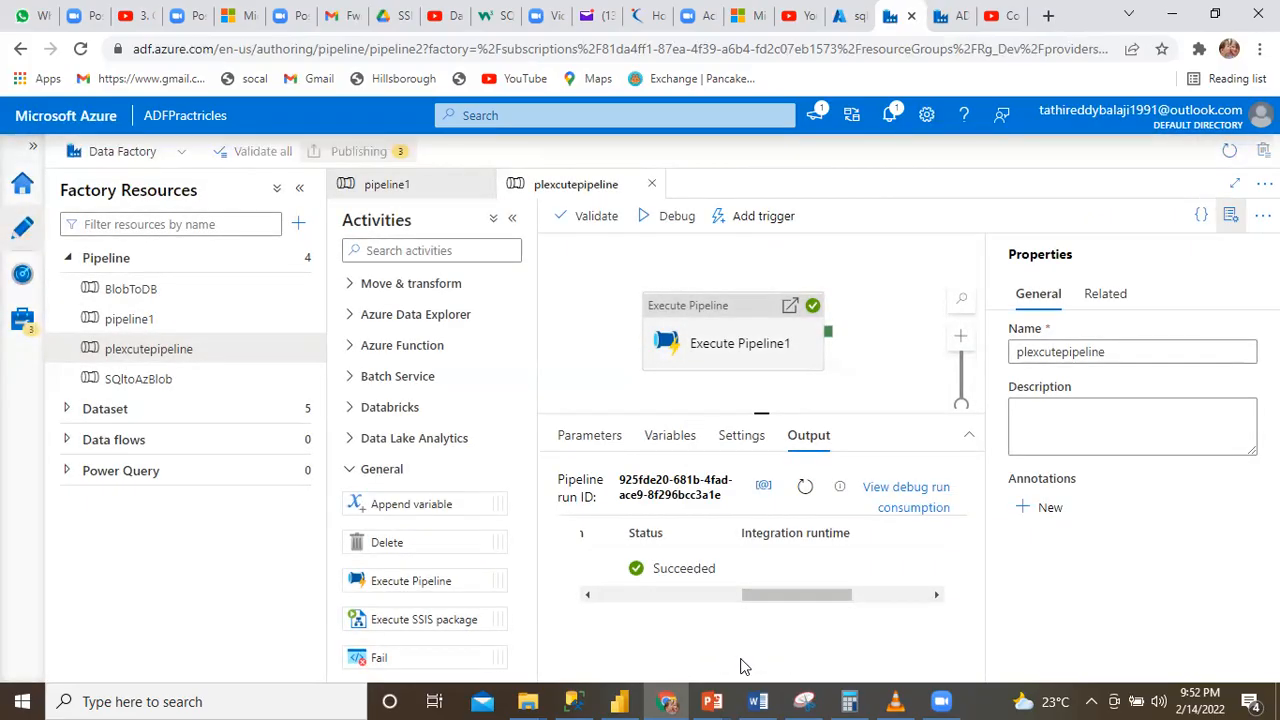